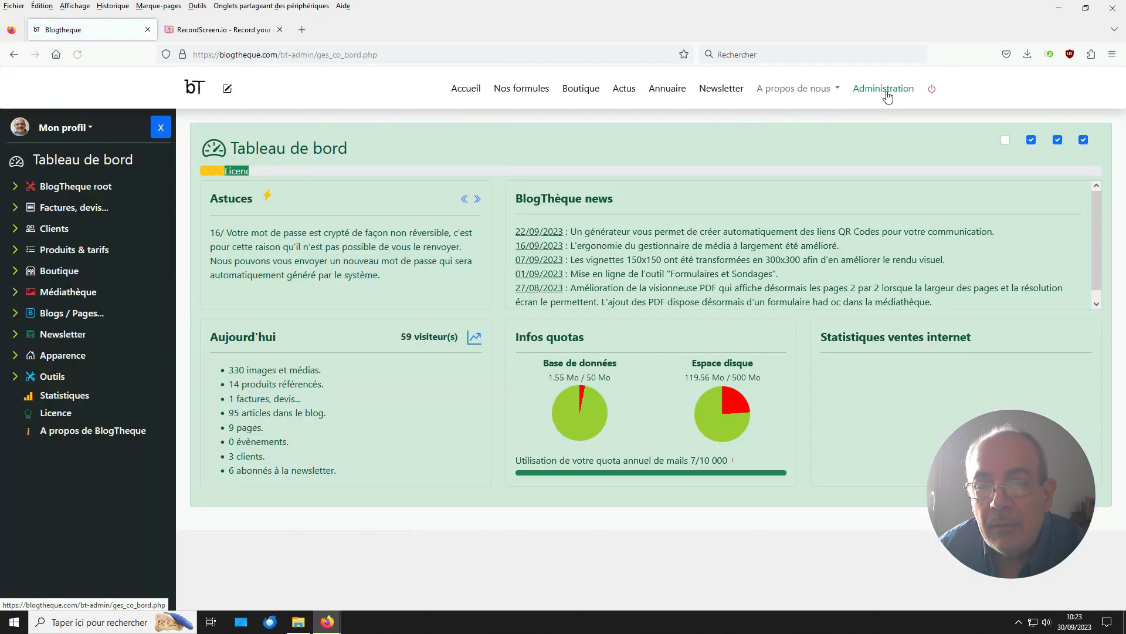
Select eleven framed artwork photos dated 20200729 and 20200731 from the Images folder for upload, excluding the cat and P101 seaside pictures.
left_click(59, 292)
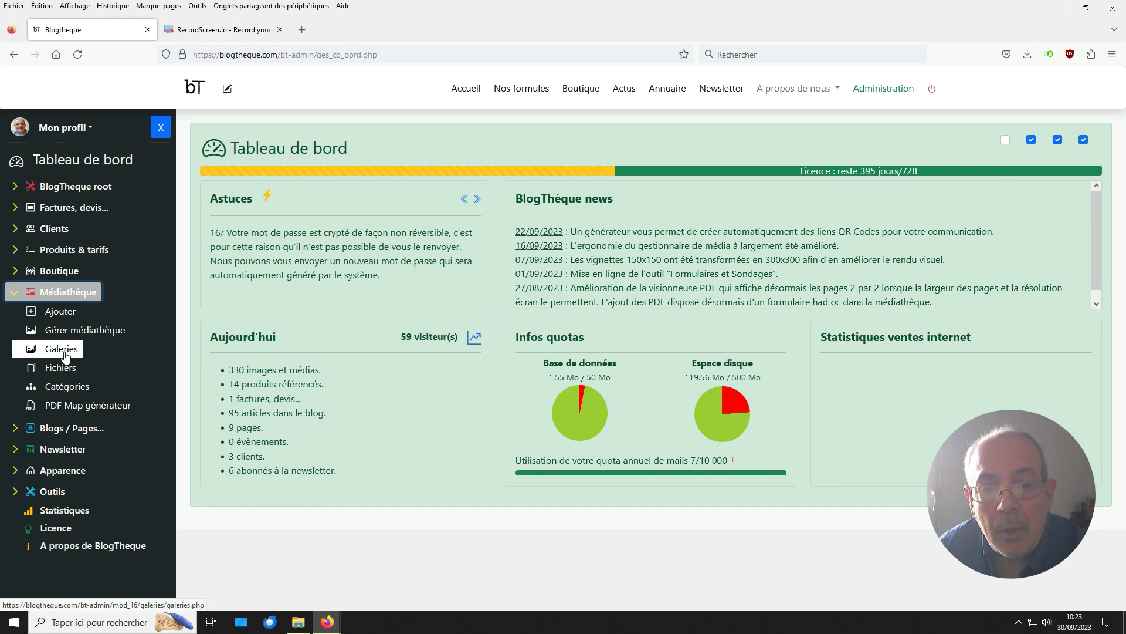
left_click(61, 311)
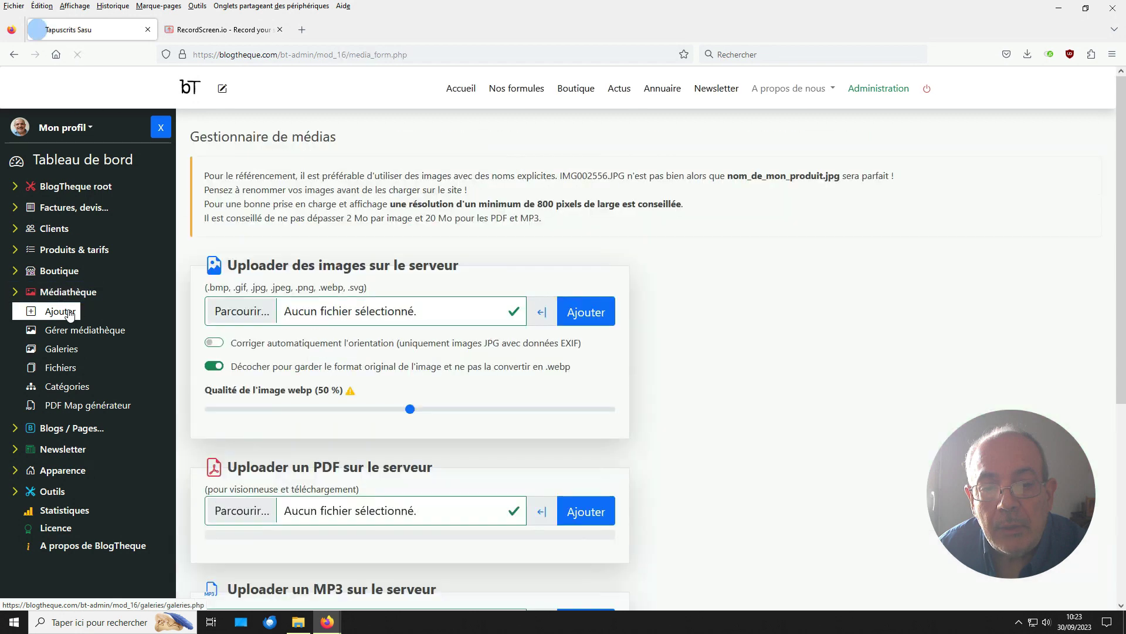
left_click(240, 309)
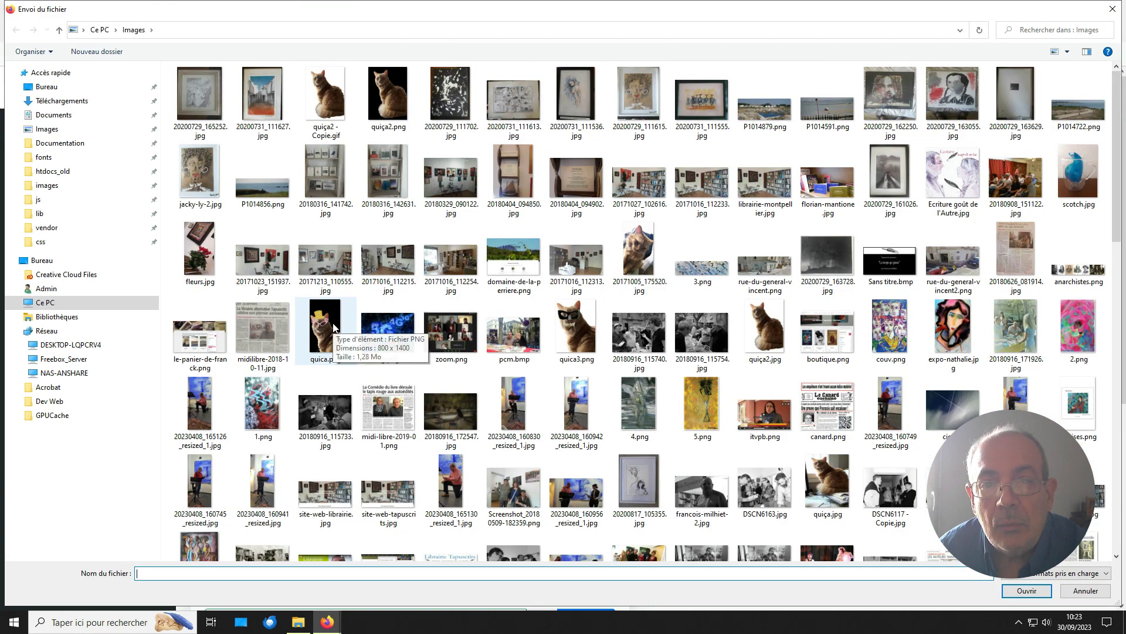
left_click(218, 111)
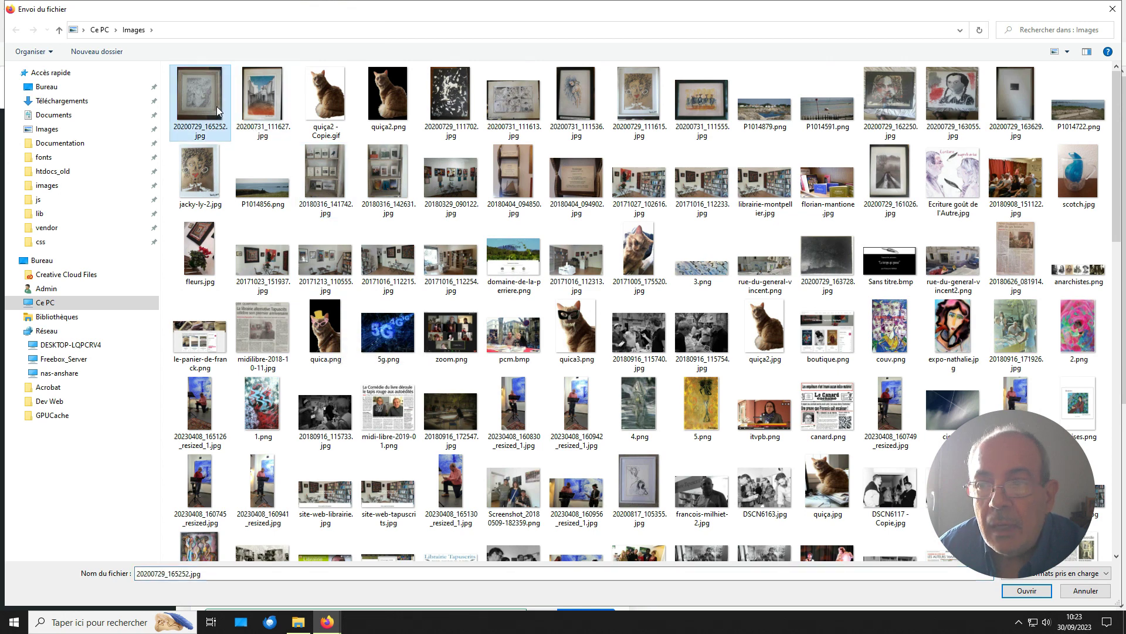
left_click(952, 115, "shift")
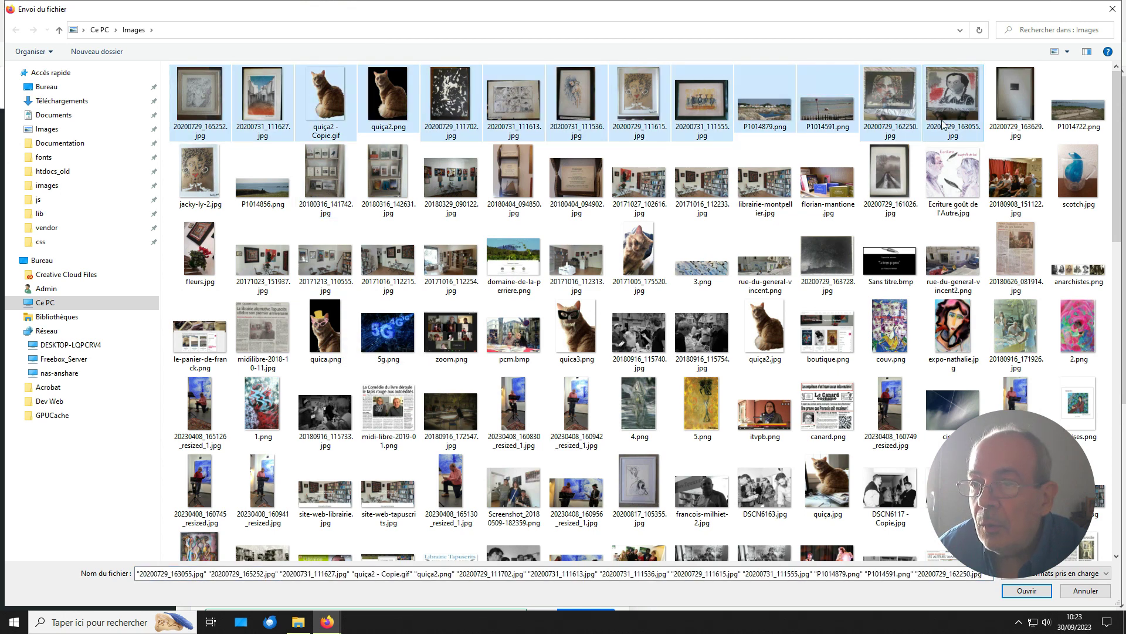
left_click(903, 167, "ctrl")
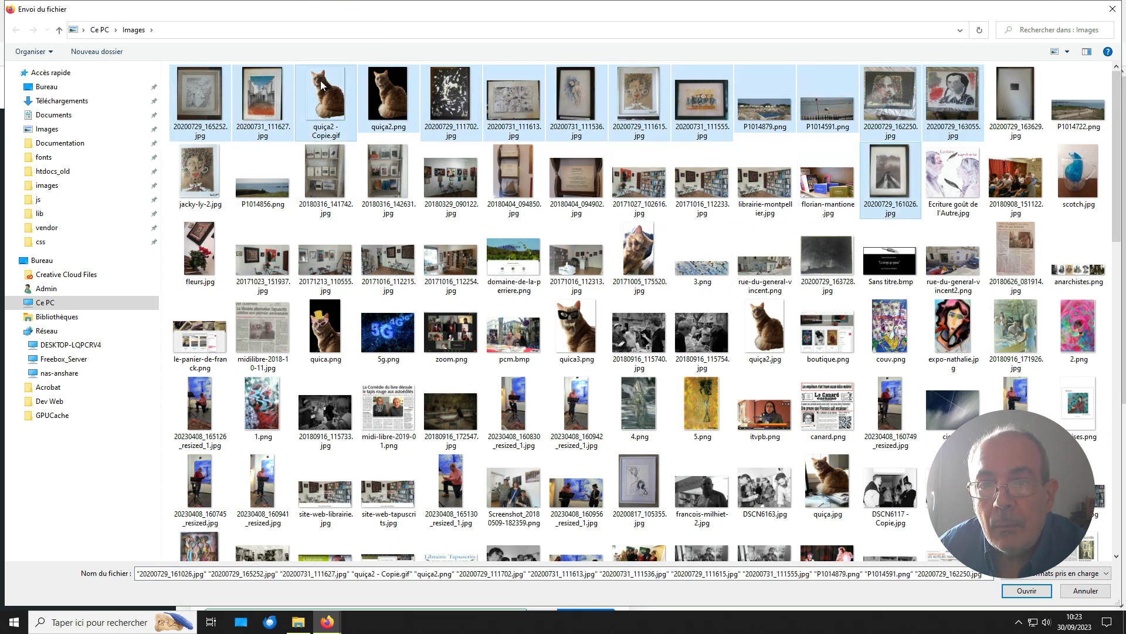
left_click(326, 99, "ctrl")
left_click(392, 102, "ctrl")
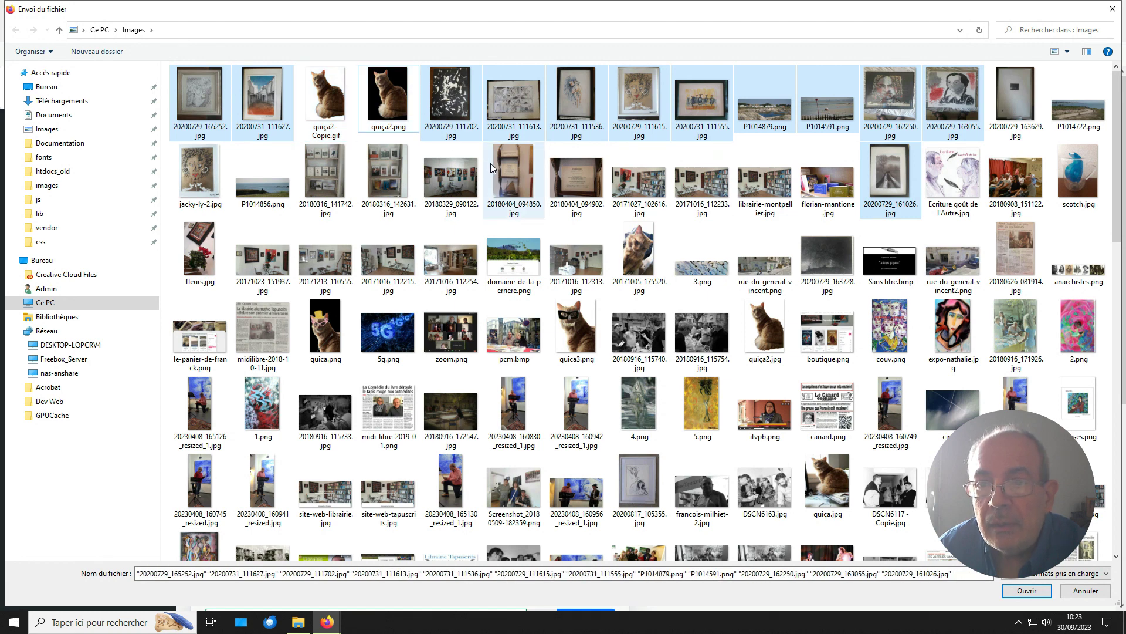
left_click(787, 115, "ctrl")
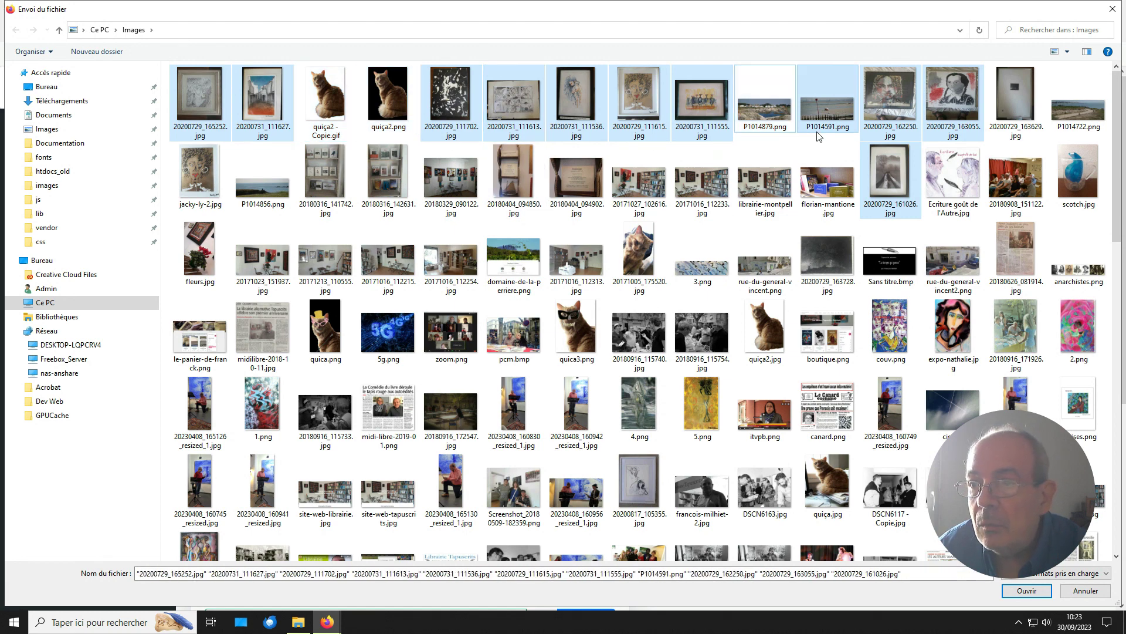
left_click(824, 114, "ctrl")
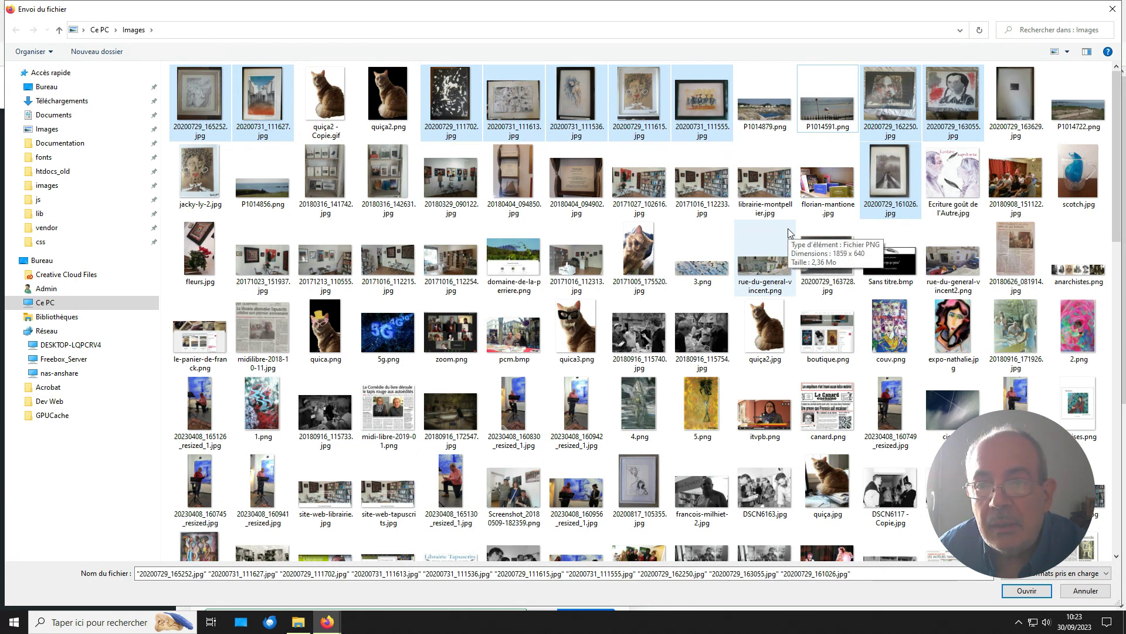
left_click(1018, 115, "ctrl")
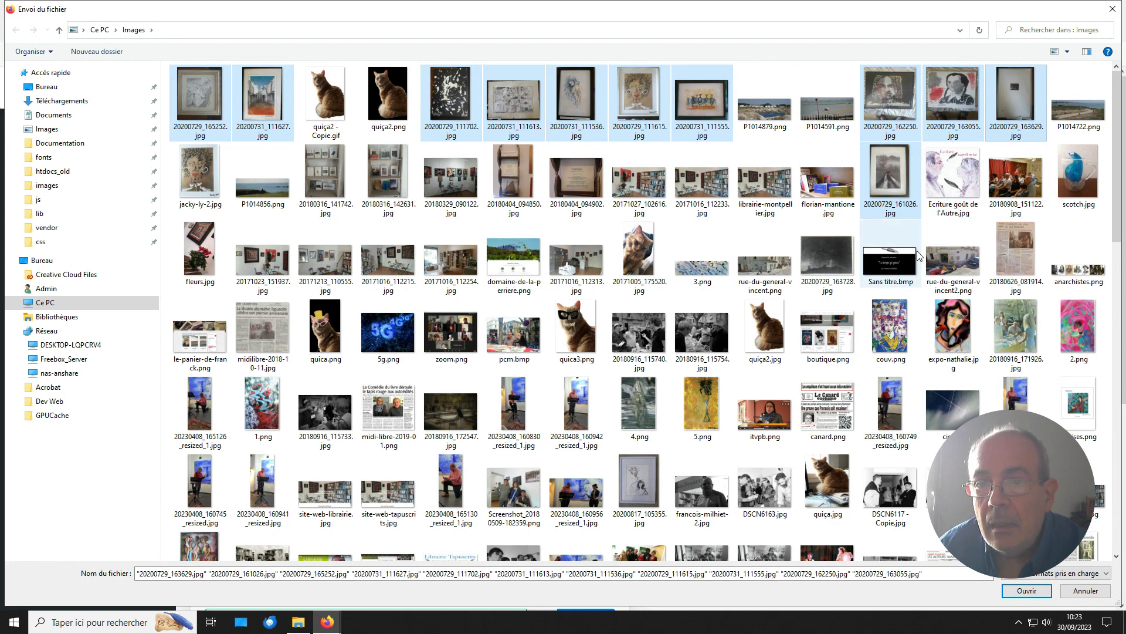
left_click(1027, 591)
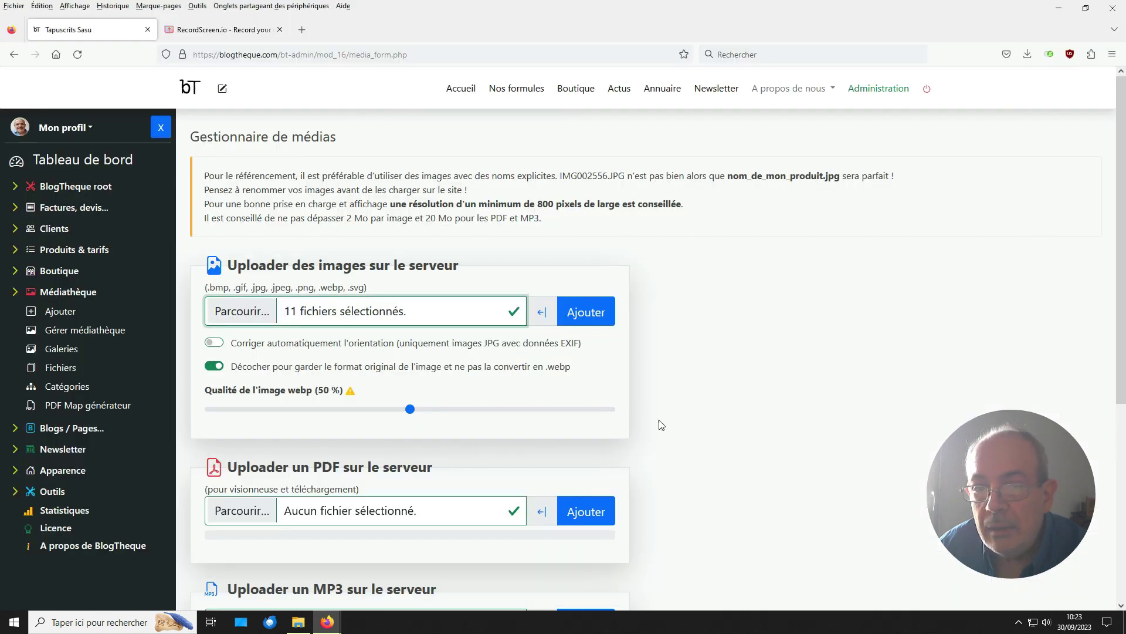
Enable automatic orientation correction and upload the selected images to the server.
left_click(214, 343)
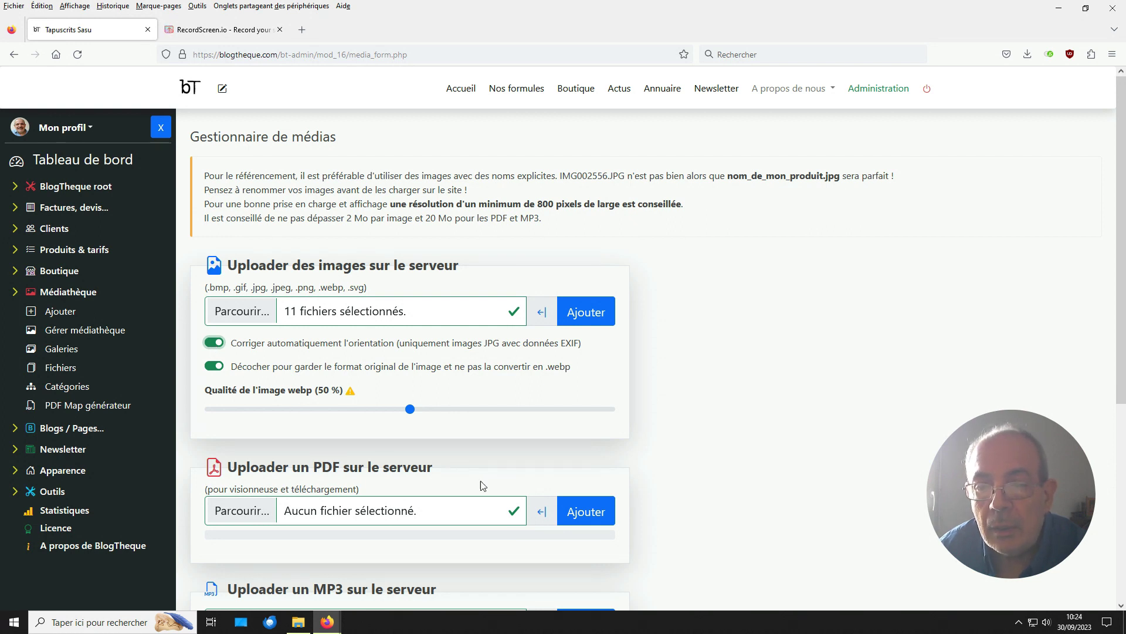
left_click(593, 317)
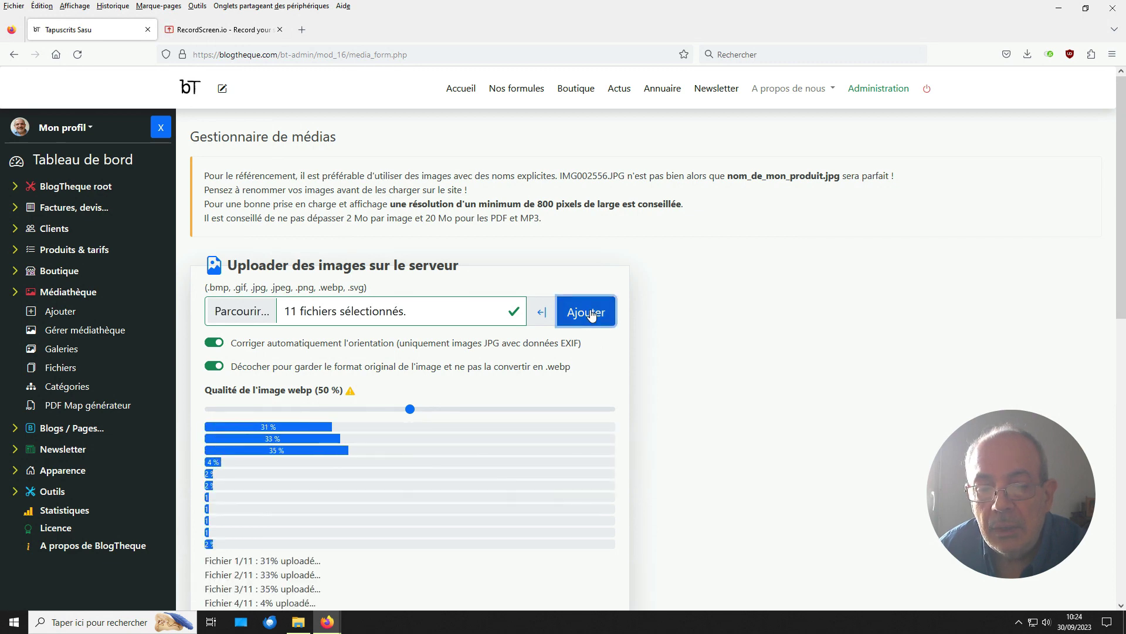
scroll(591, 315, "down", 3)
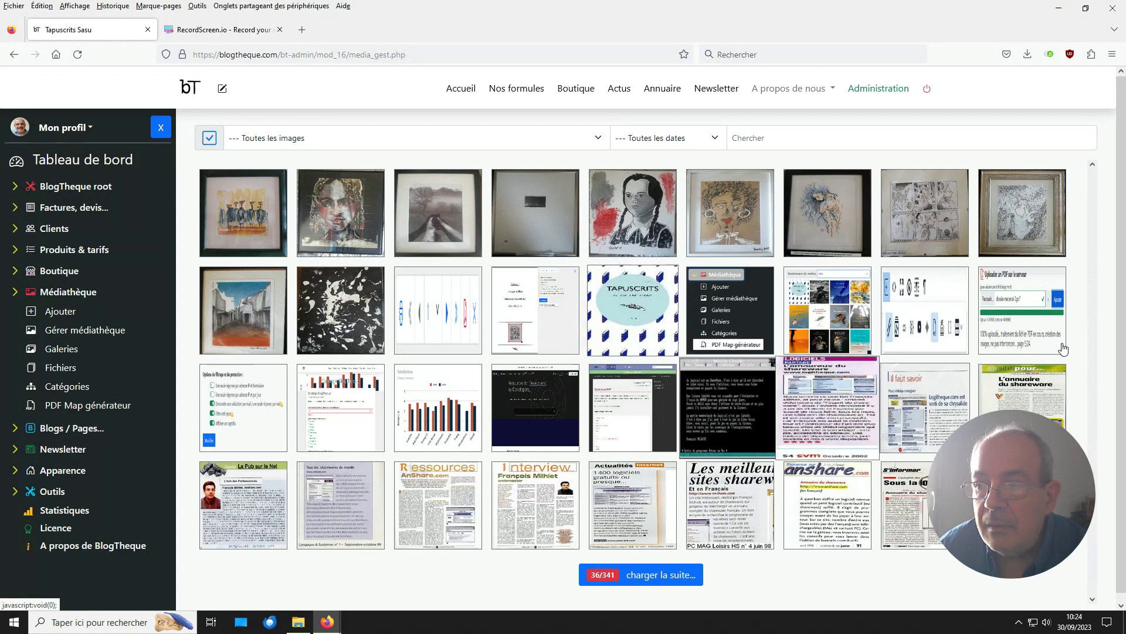
Inspect the properties of the uploaded portrait of the girl with braids in the media library.
scroll(938, 381, "down", 1)
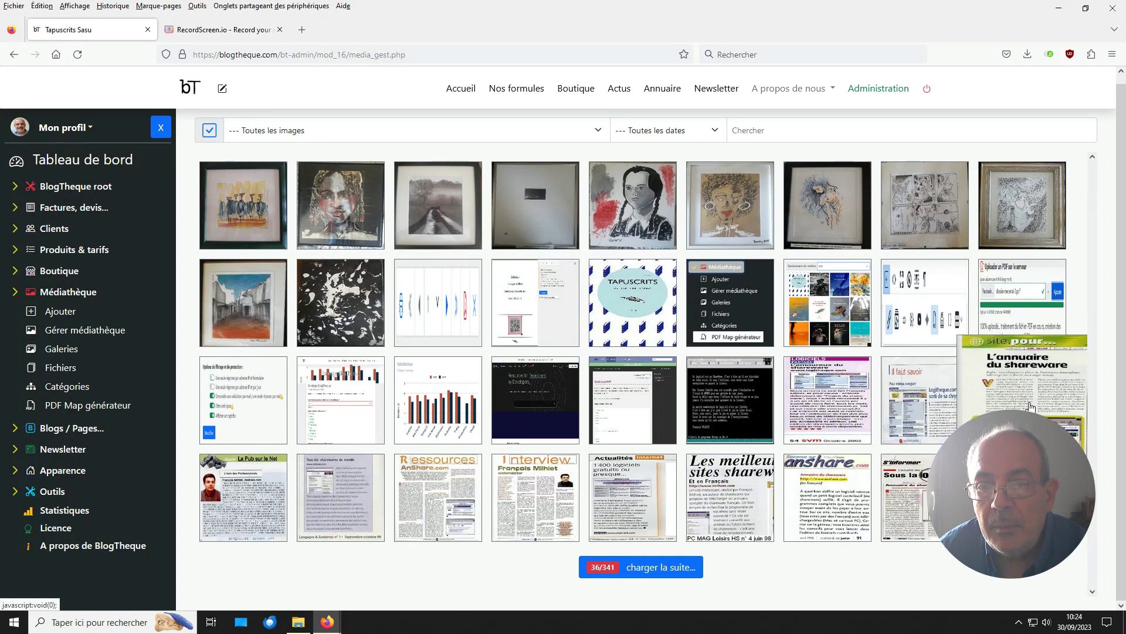
left_click(612, 208)
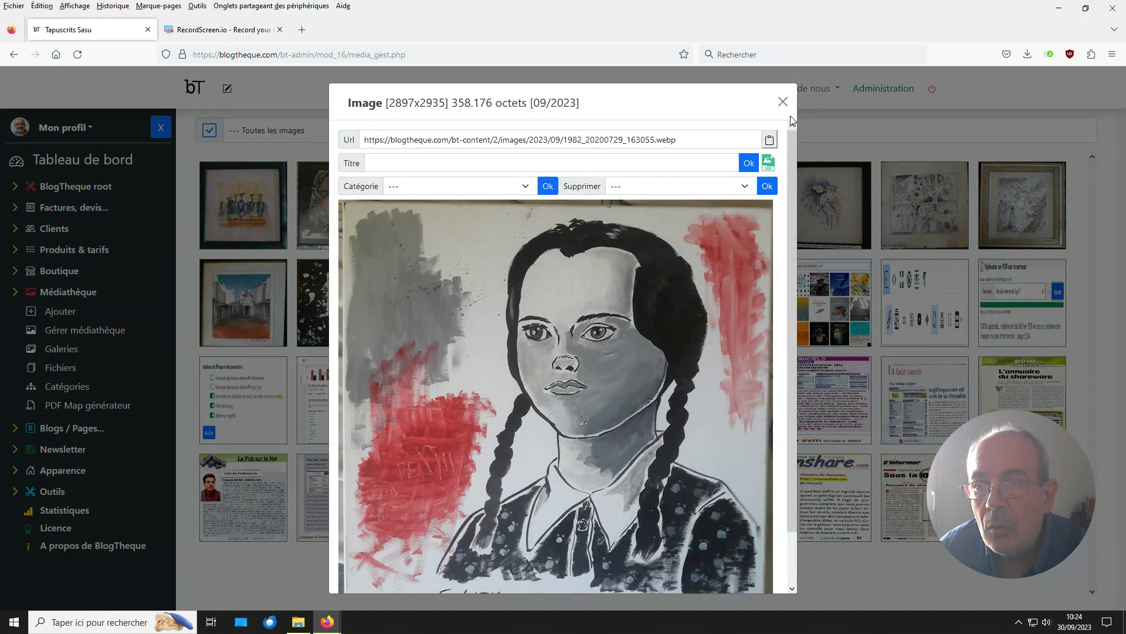
left_click(783, 101)
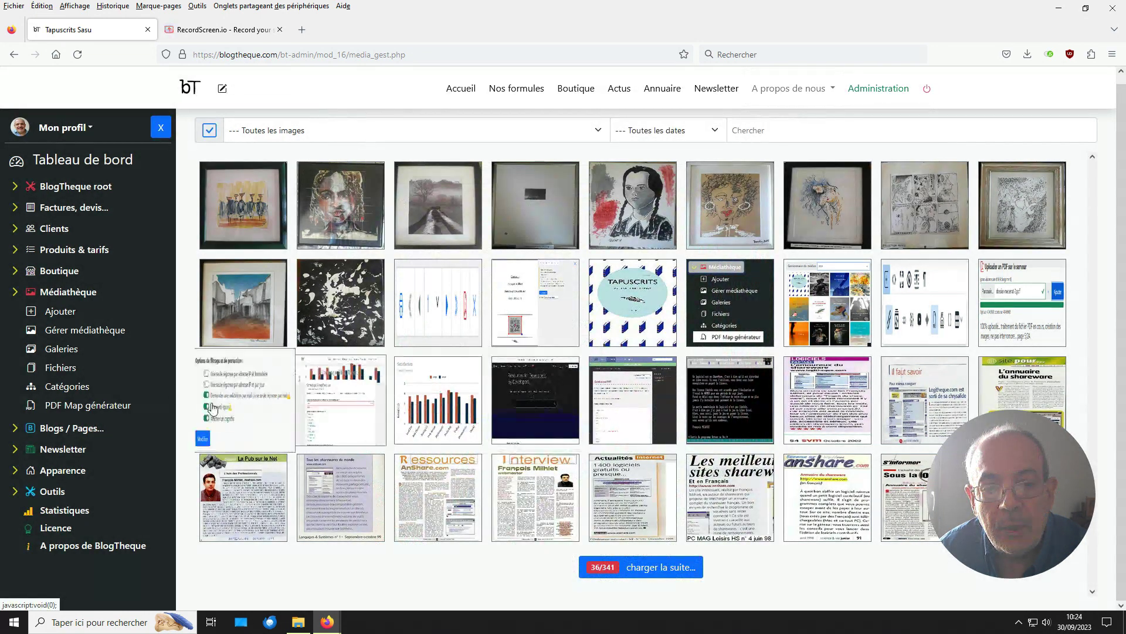
Create a new image gallery titled "Ma collection".
left_click(65, 352)
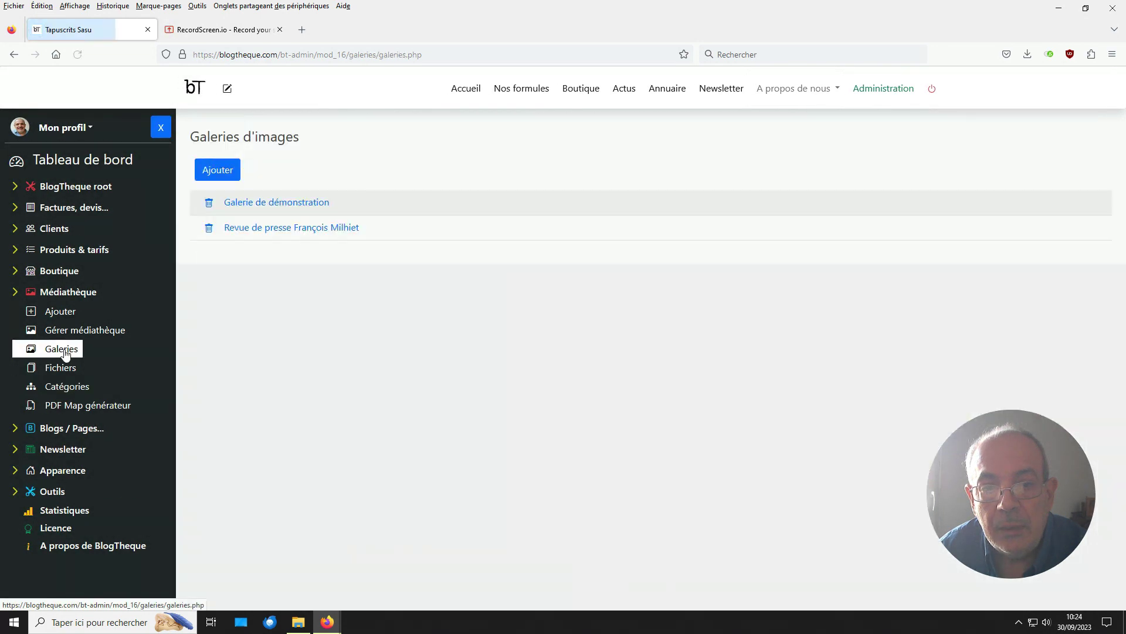
left_click(223, 172)
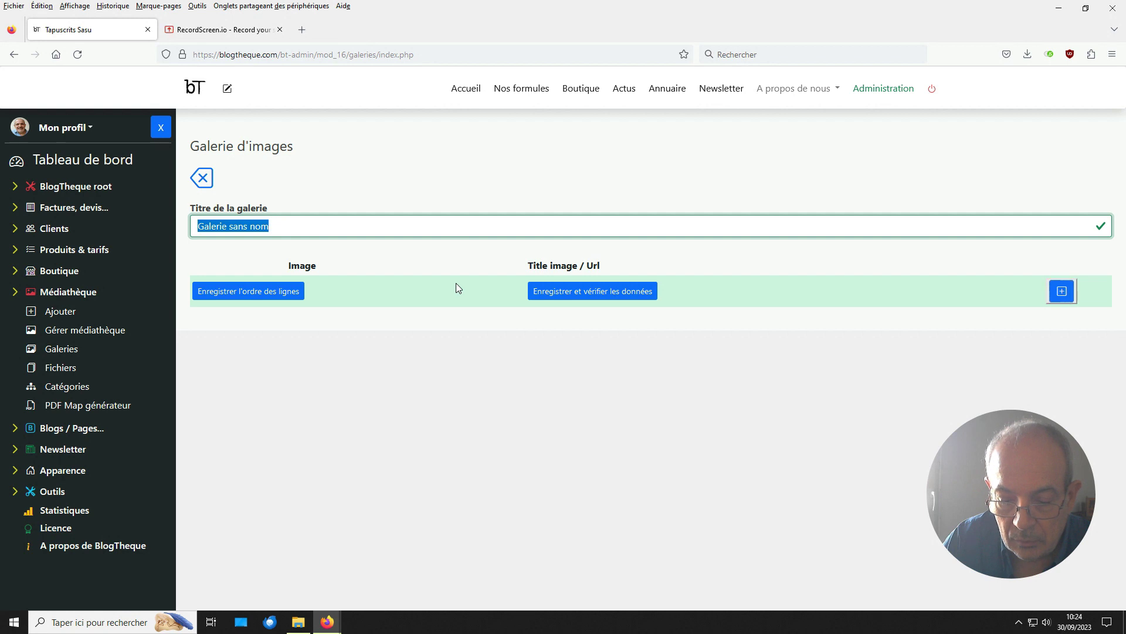
type("Ma")
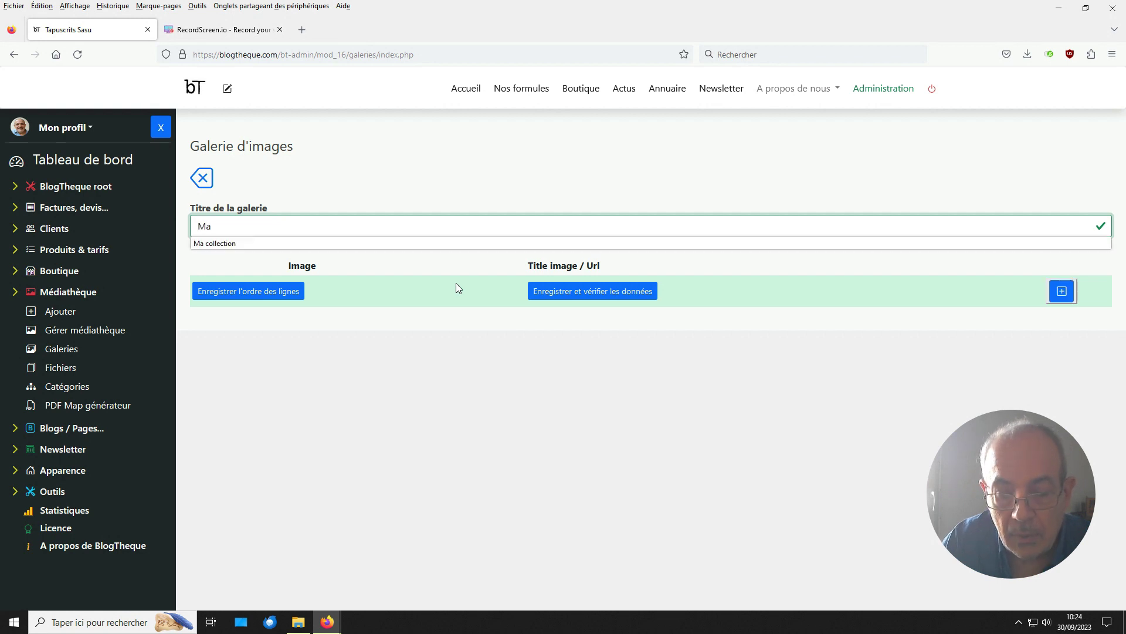
type(" collection")
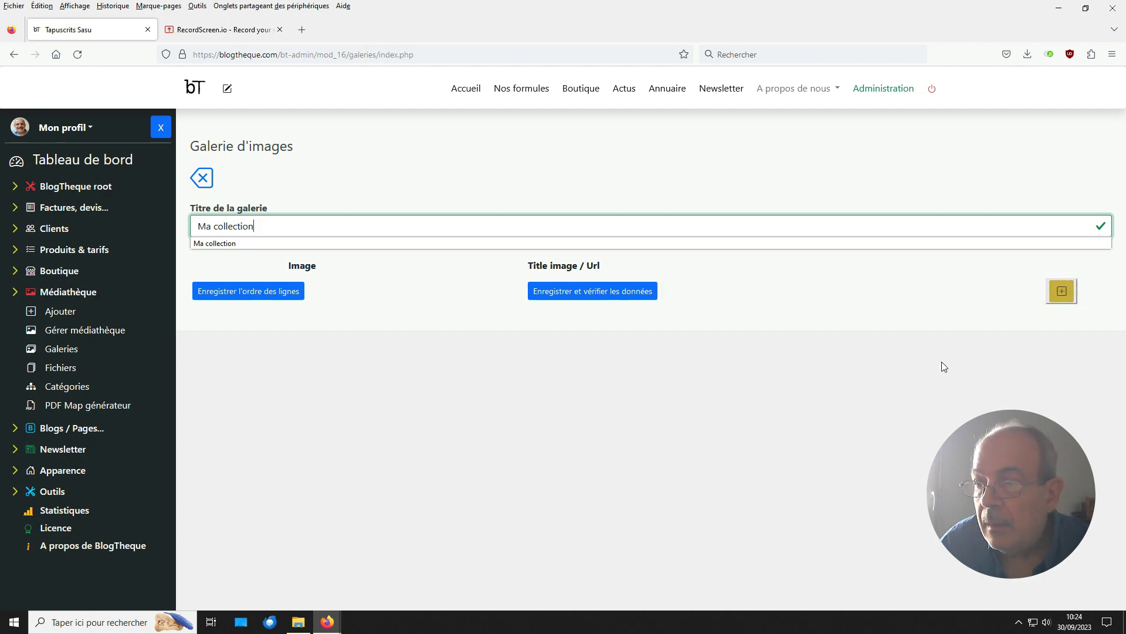
Add three rows to the gallery and assign them the first three artworks of the media library in order.
left_click(1062, 291)
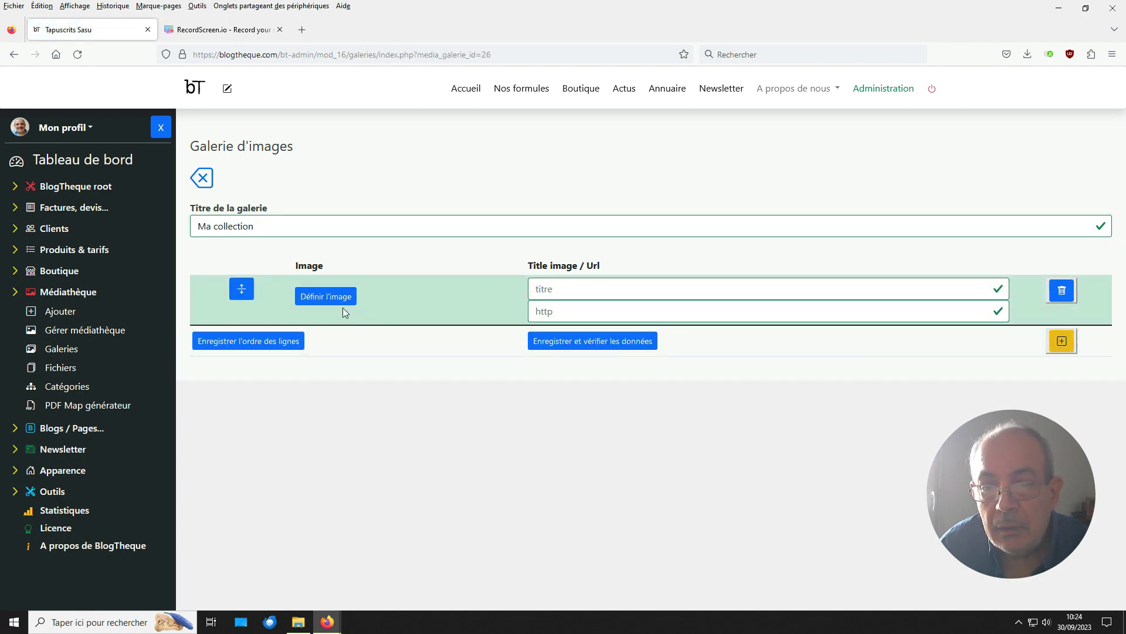
left_click(336, 301)
double_click(100, 204)
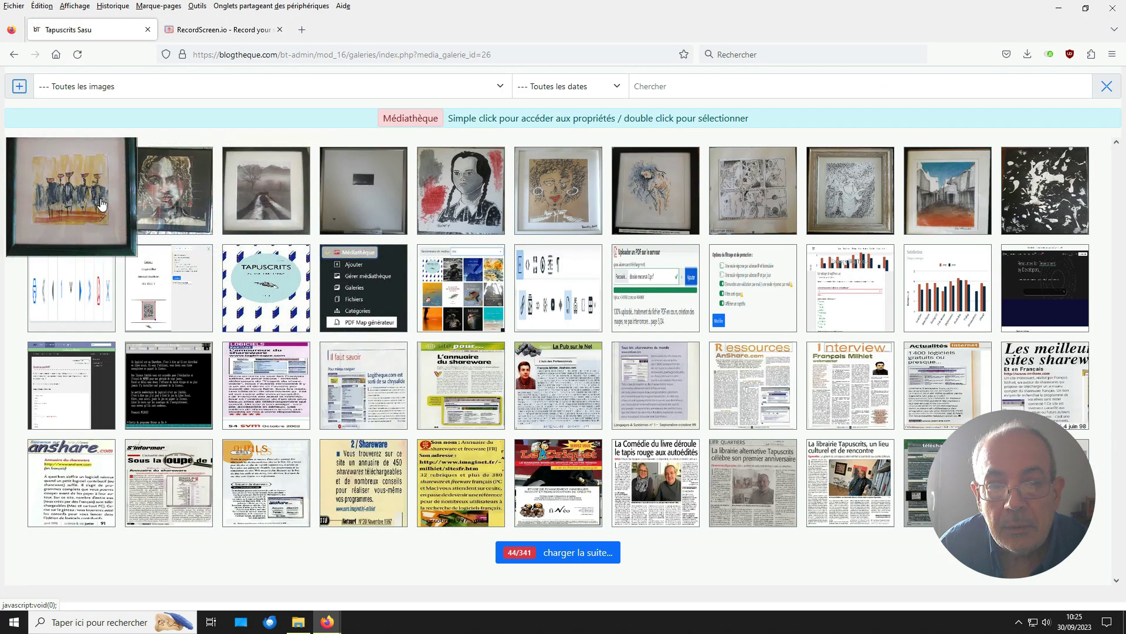
left_click(1066, 348)
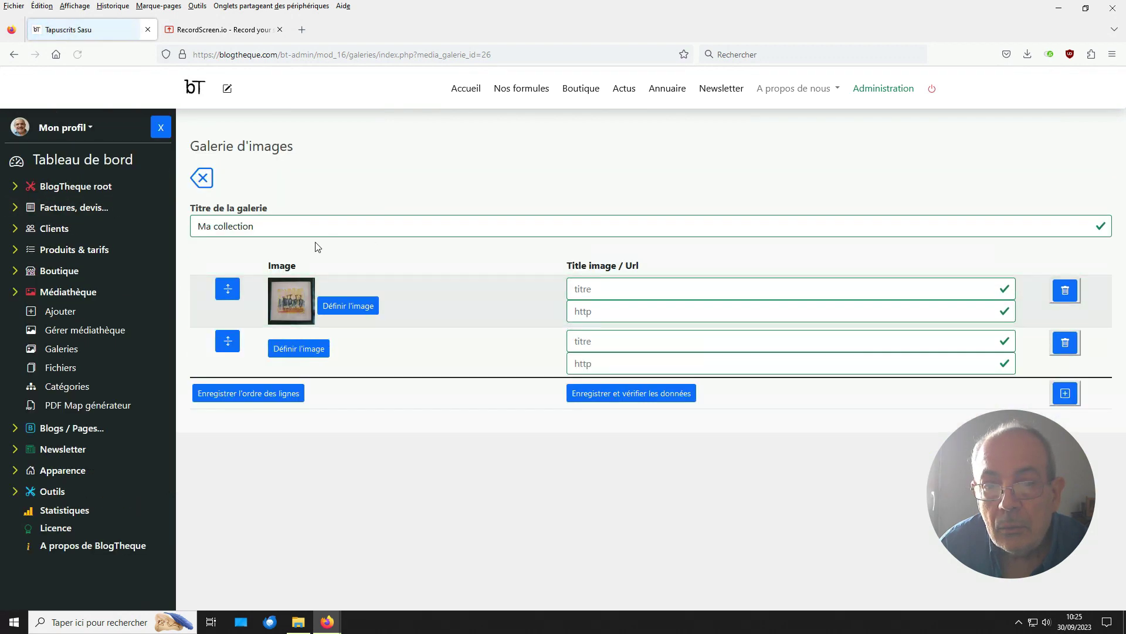
left_click(292, 349)
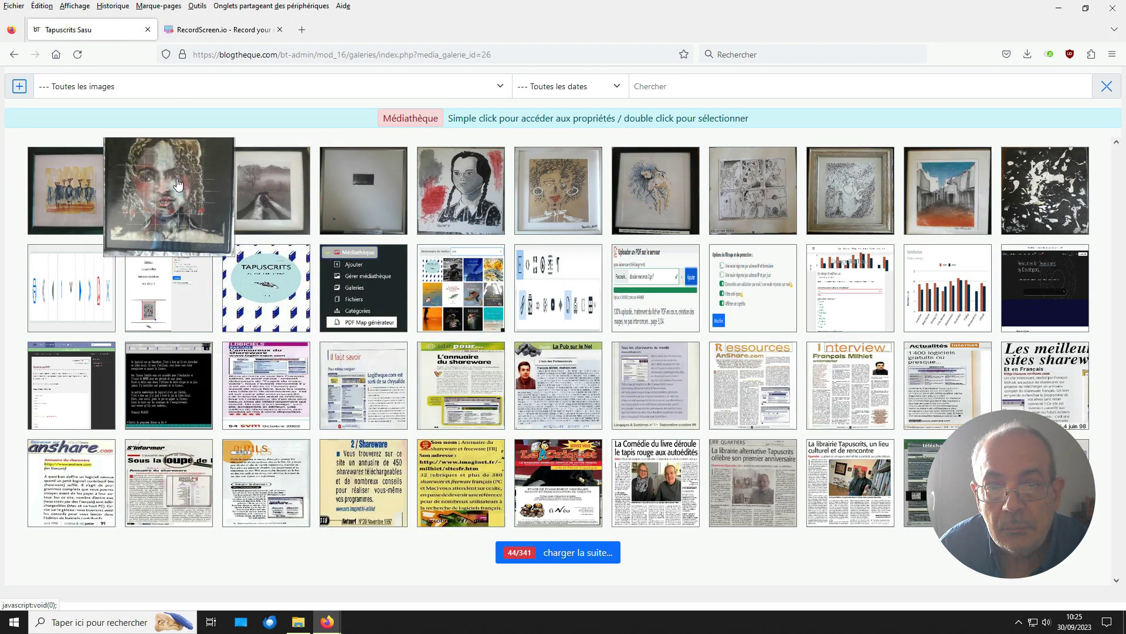
double_click(188, 191)
left_click(1065, 397)
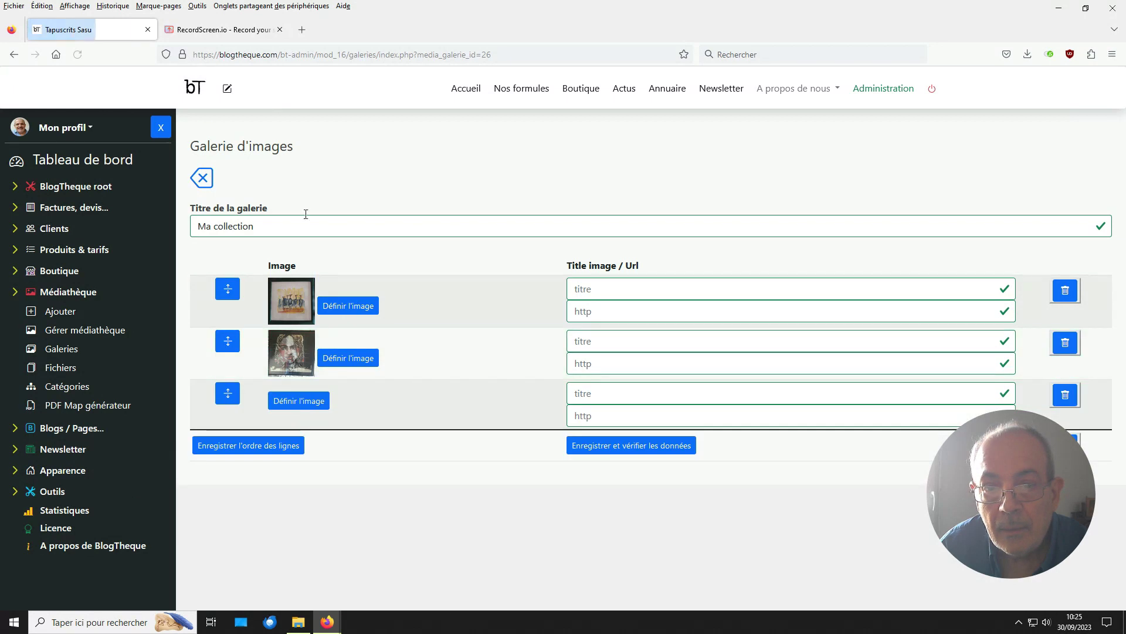
left_click(301, 393)
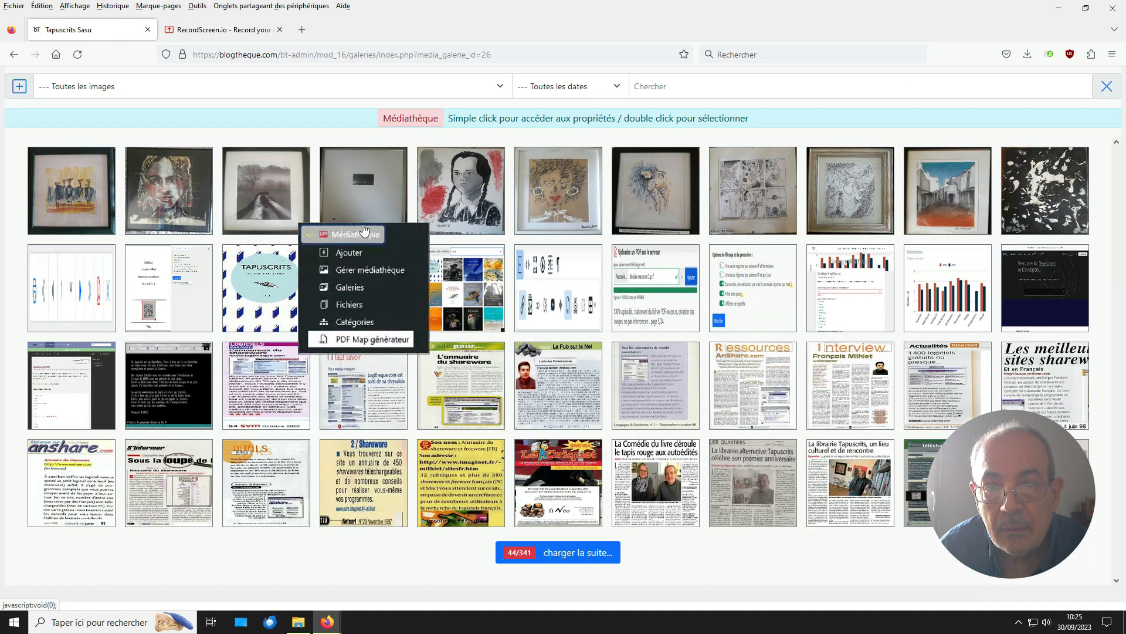
double_click(264, 188)
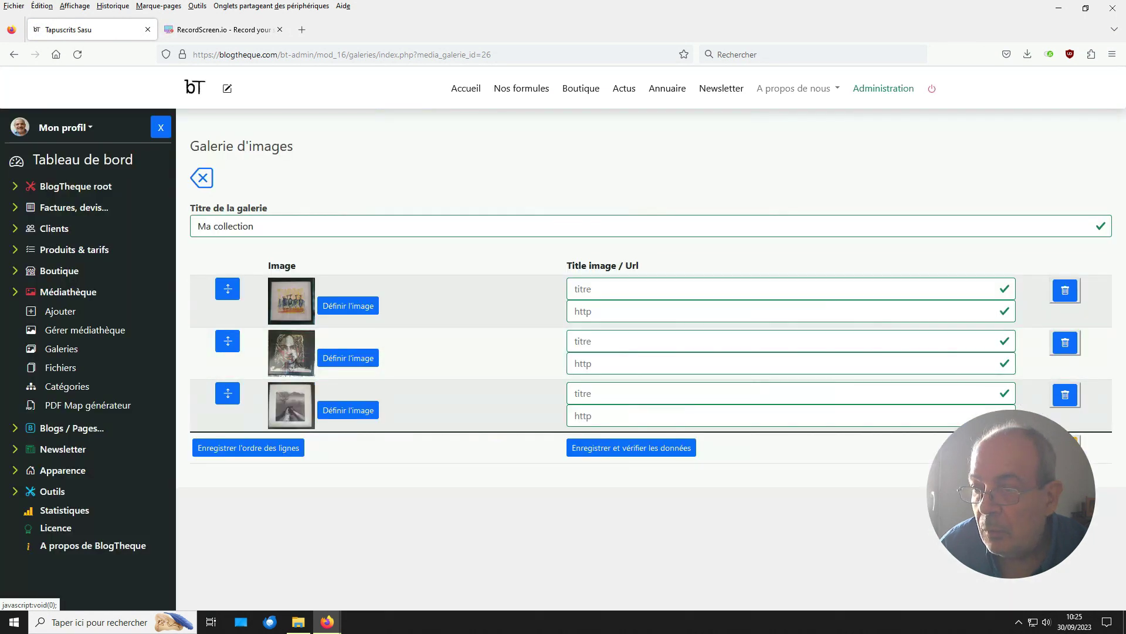
Add six more empty image rows to the gallery, making nine rows in all.
left_click(1066, 446)
left_click(1066, 498)
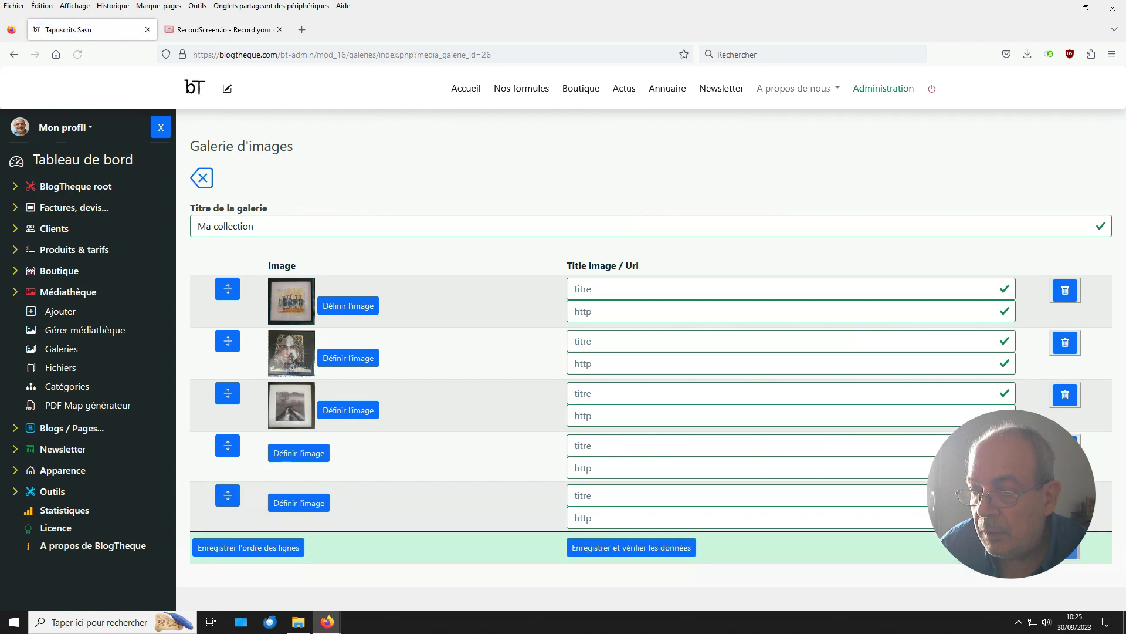
left_click(1072, 552)
left_click(1055, 570)
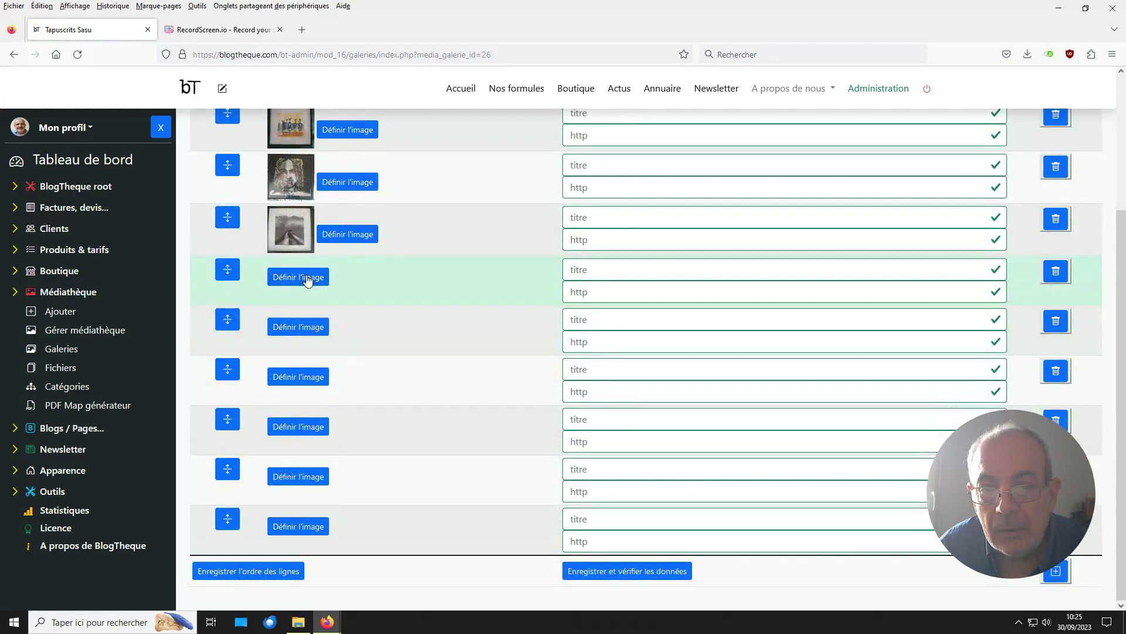
Assign the fourth, fifth and sixth artworks of the media library to gallery rows four to six in order.
left_click(299, 277)
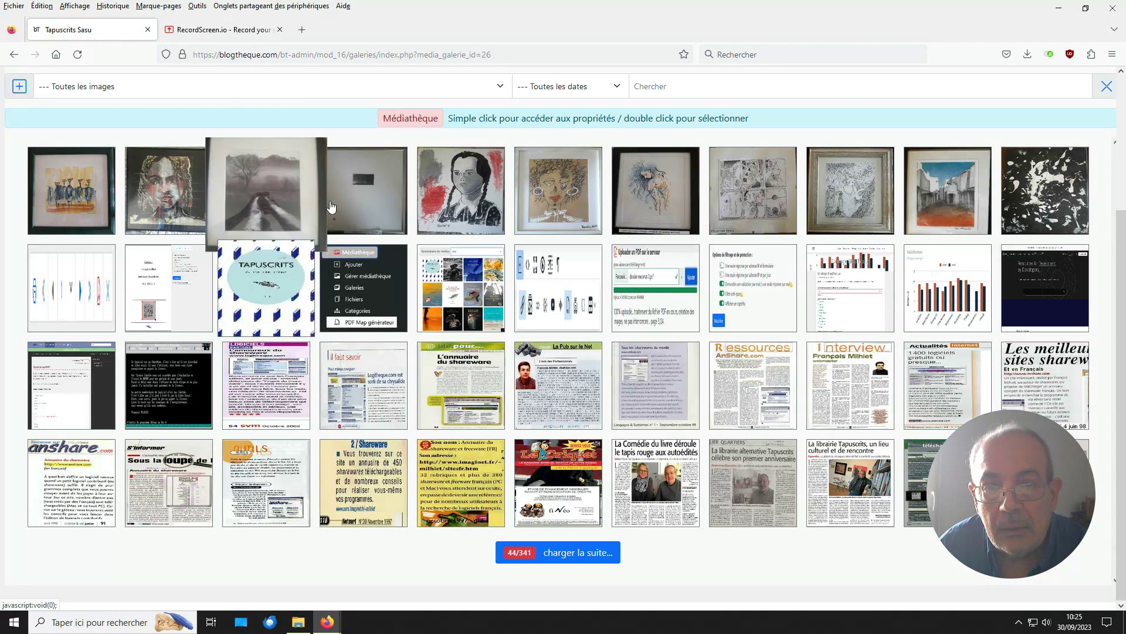
double_click(370, 202)
left_click(297, 327)
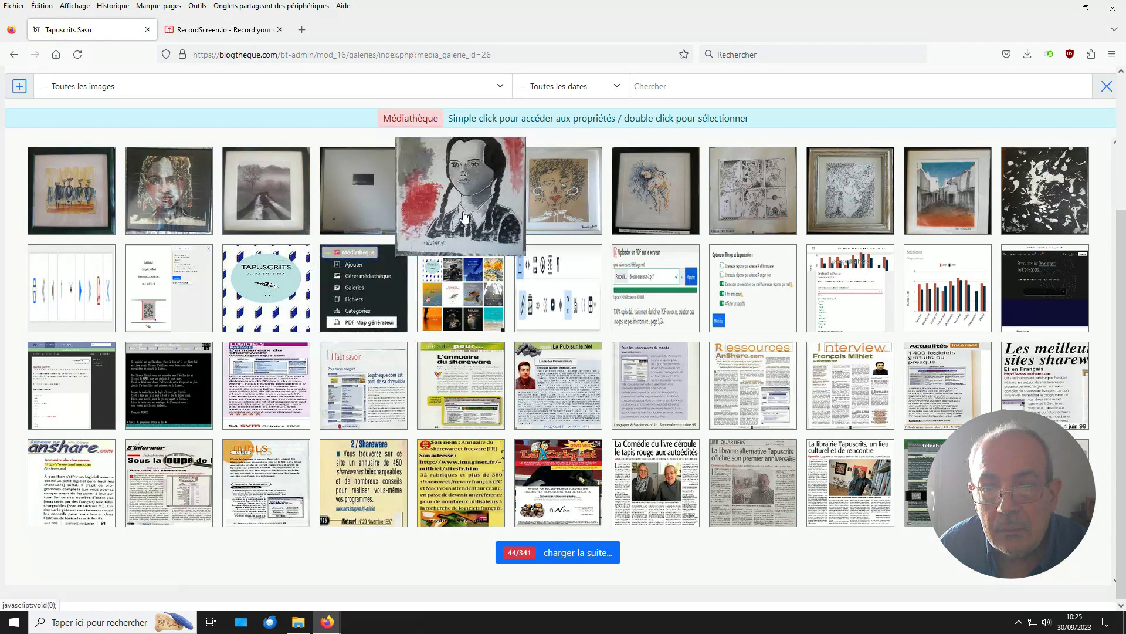
double_click(460, 194)
left_click(299, 382)
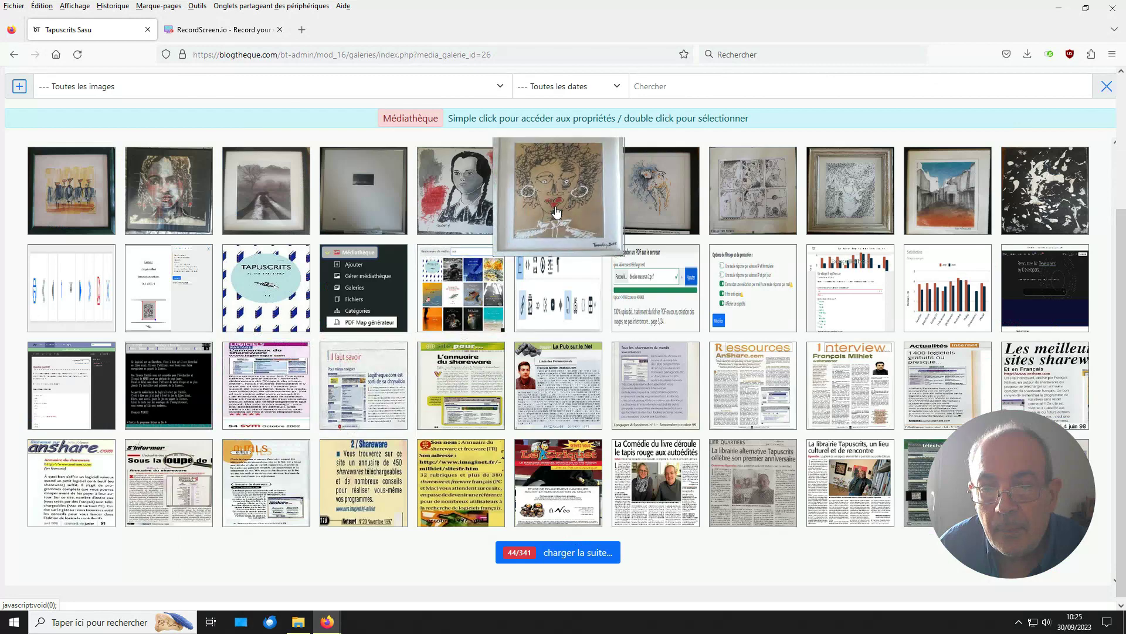
double_click(555, 220)
Fill gallery rows seven to nine with the seventh, eighth and ninth artworks of the media library in order.
left_click(318, 432)
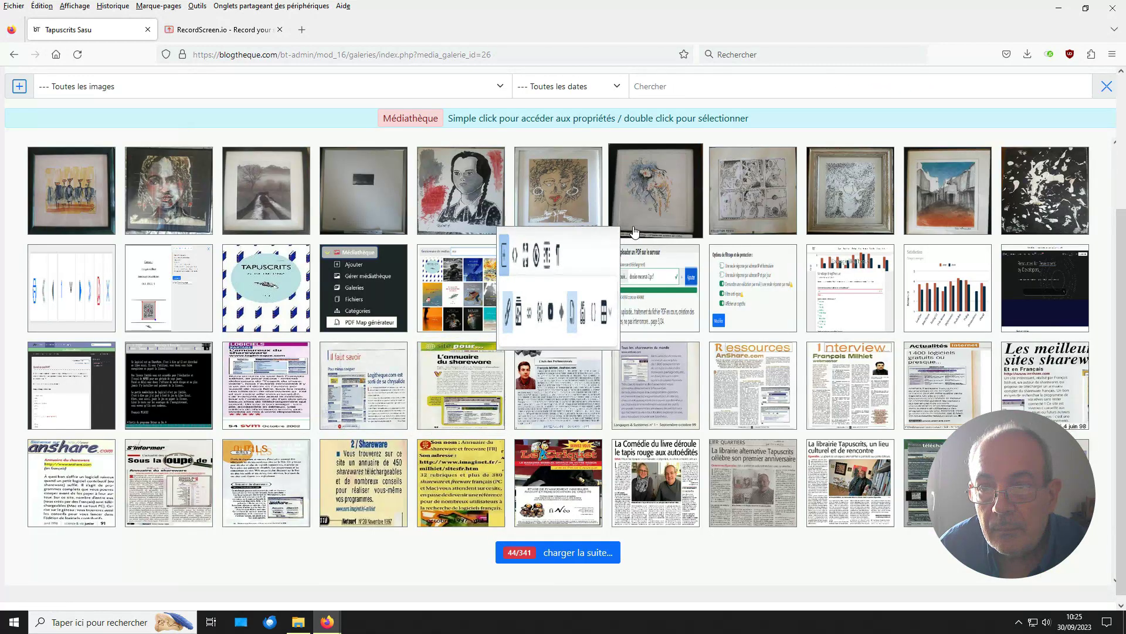
double_click(627, 229)
left_click(304, 491)
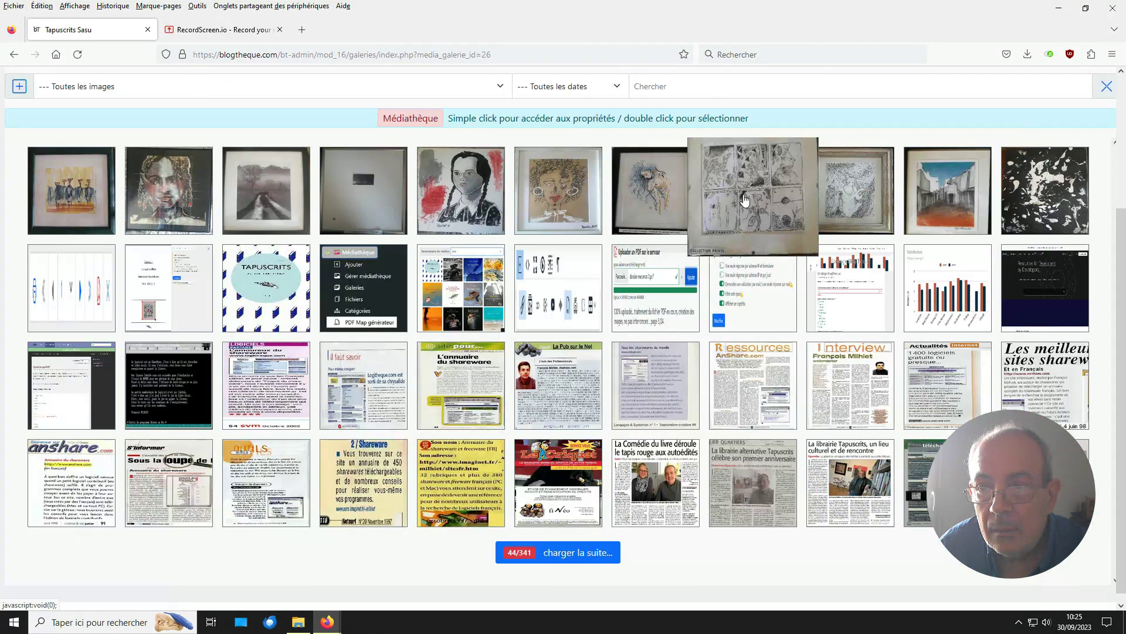
double_click(699, 262)
left_click(298, 538)
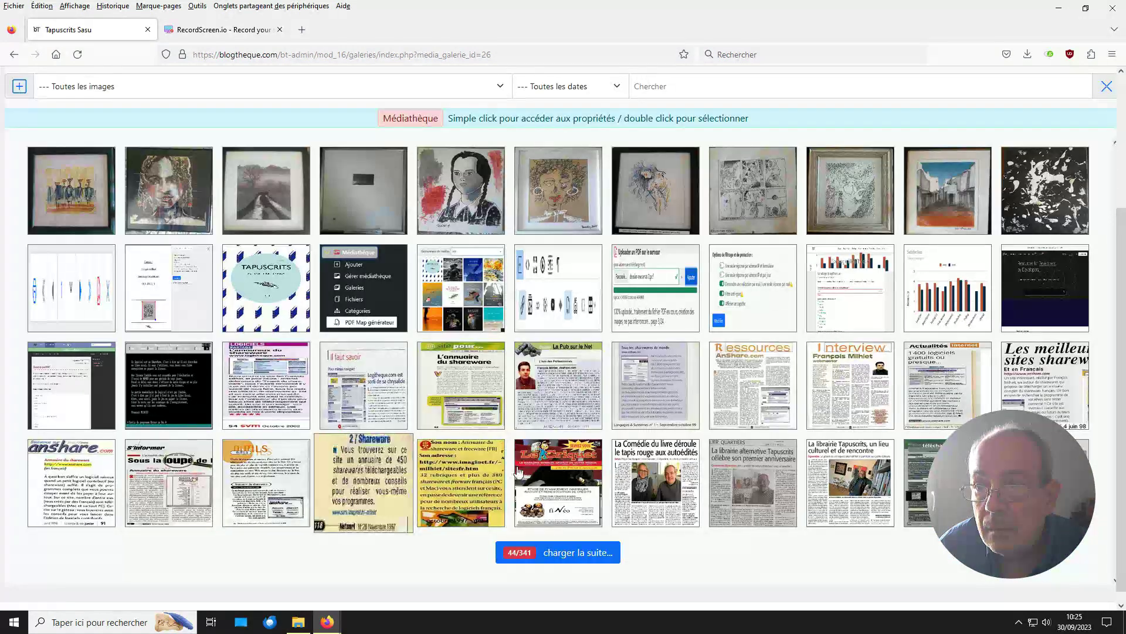
double_click(852, 198)
Add two more rows holding the tenth and eleventh artworks of the media library, and save the gallery data.
scroll(645, 517, "down", 1)
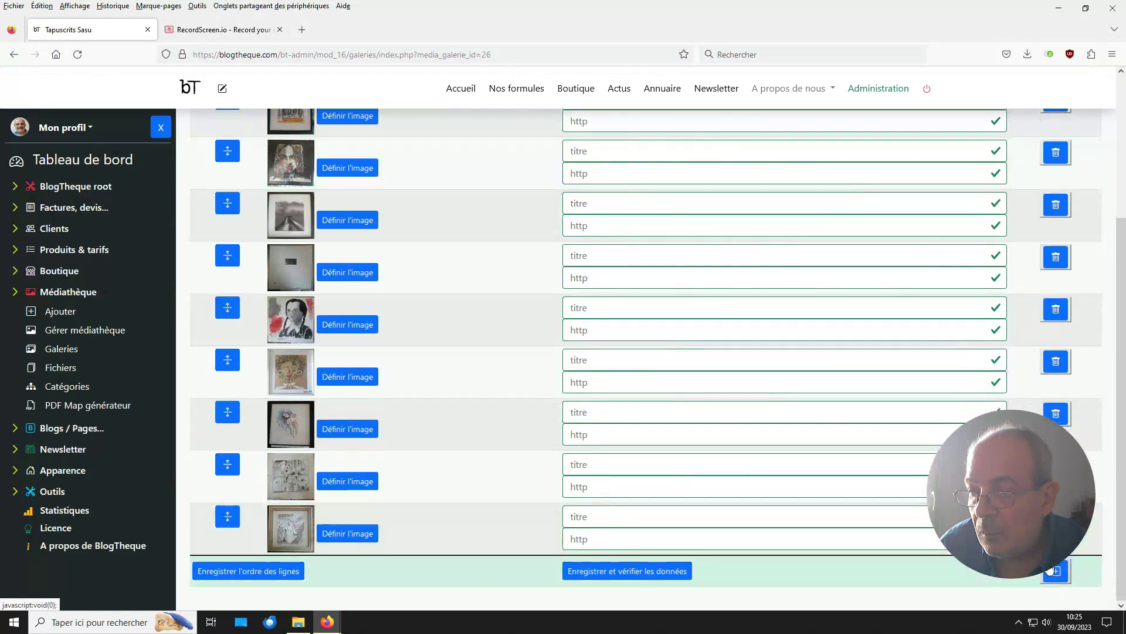
left_click(1056, 571)
left_click(598, 570)
scroll(598, 558, "down", 10)
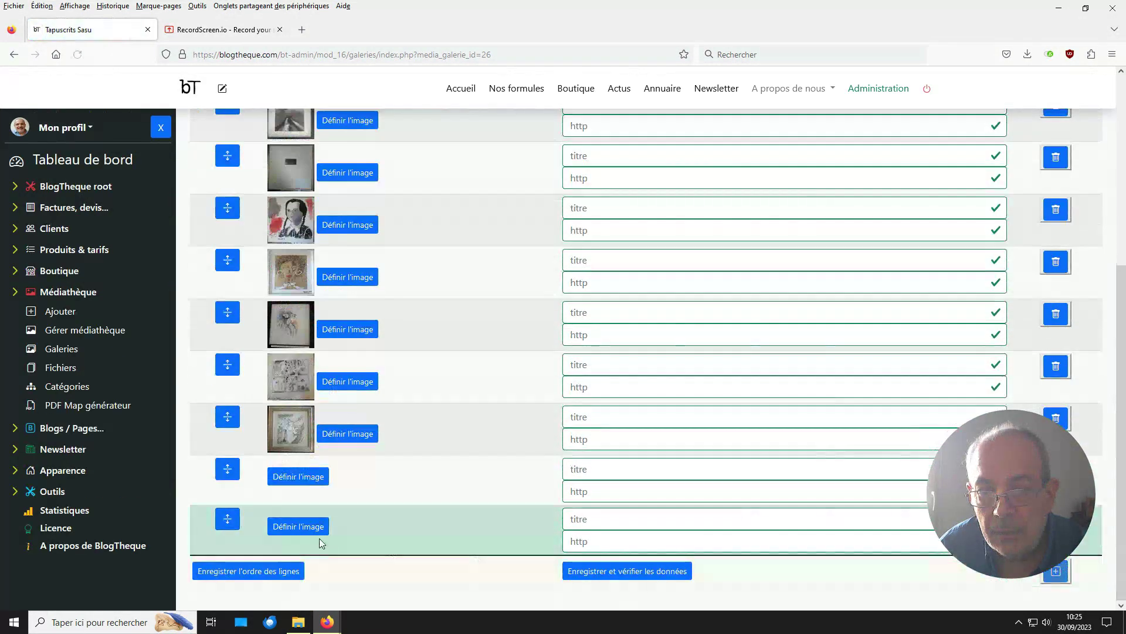
left_click(297, 473)
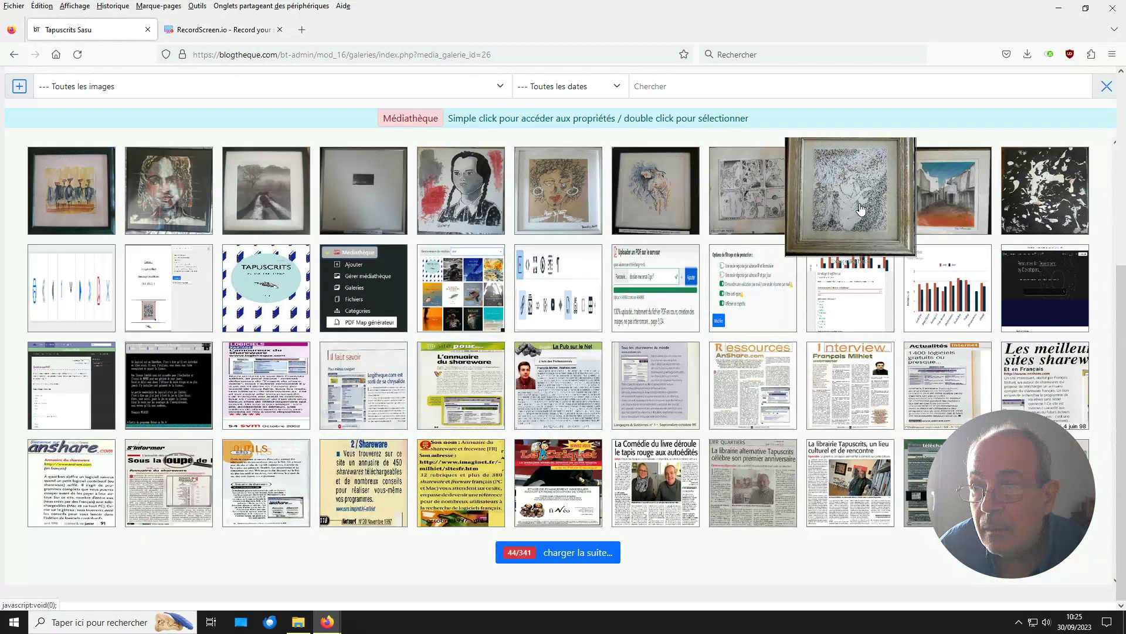
double_click(948, 190)
left_click(311, 532)
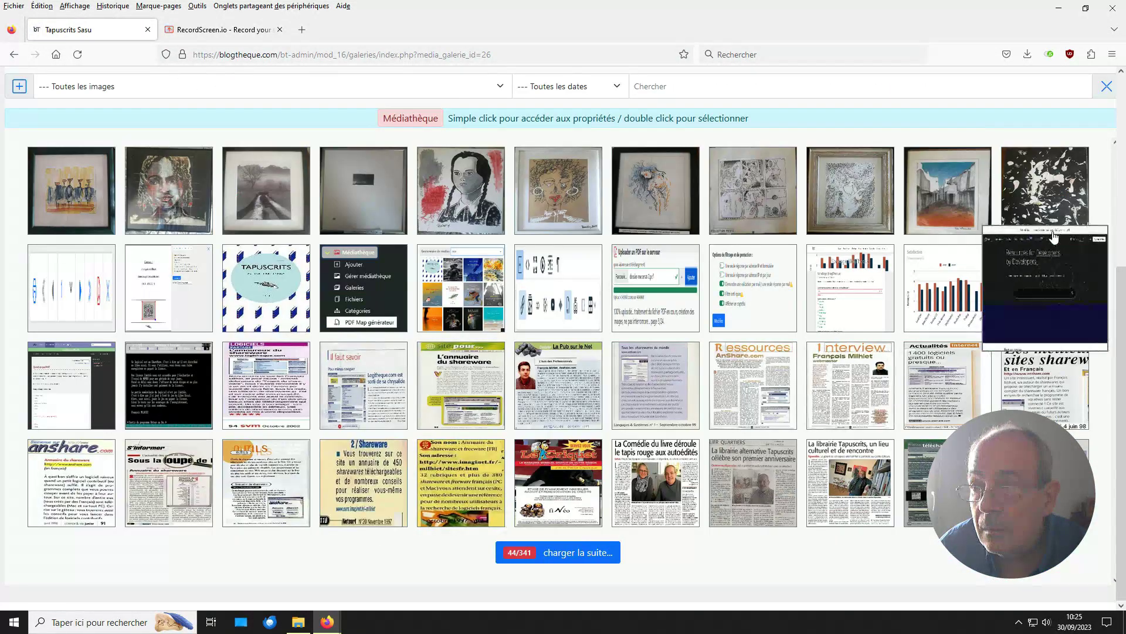
double_click(1034, 204)
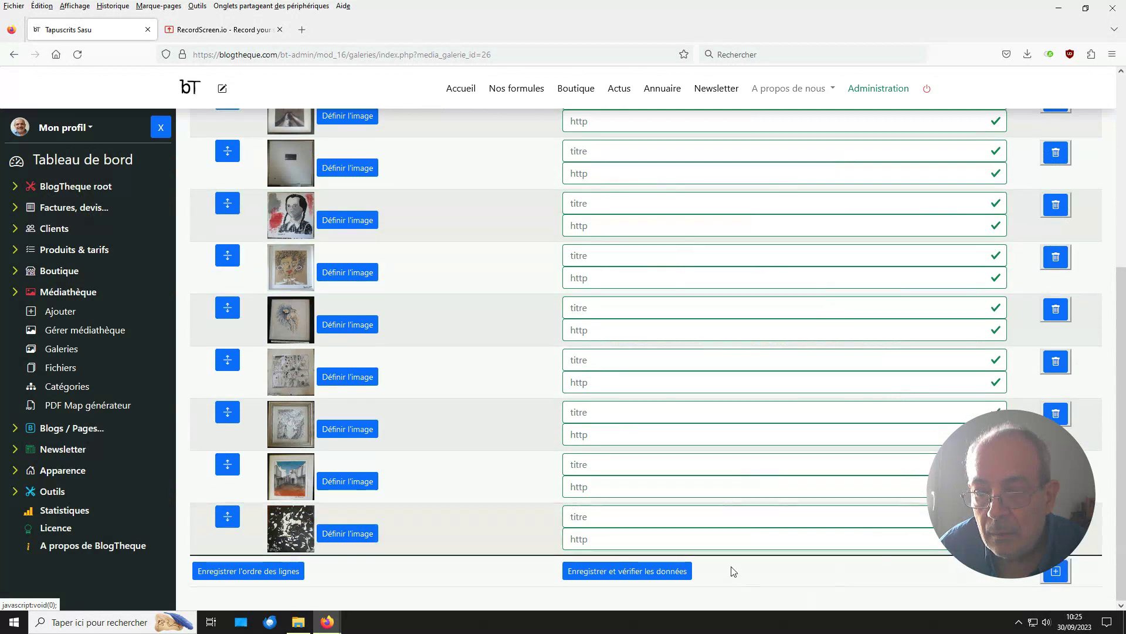
left_click(565, 572)
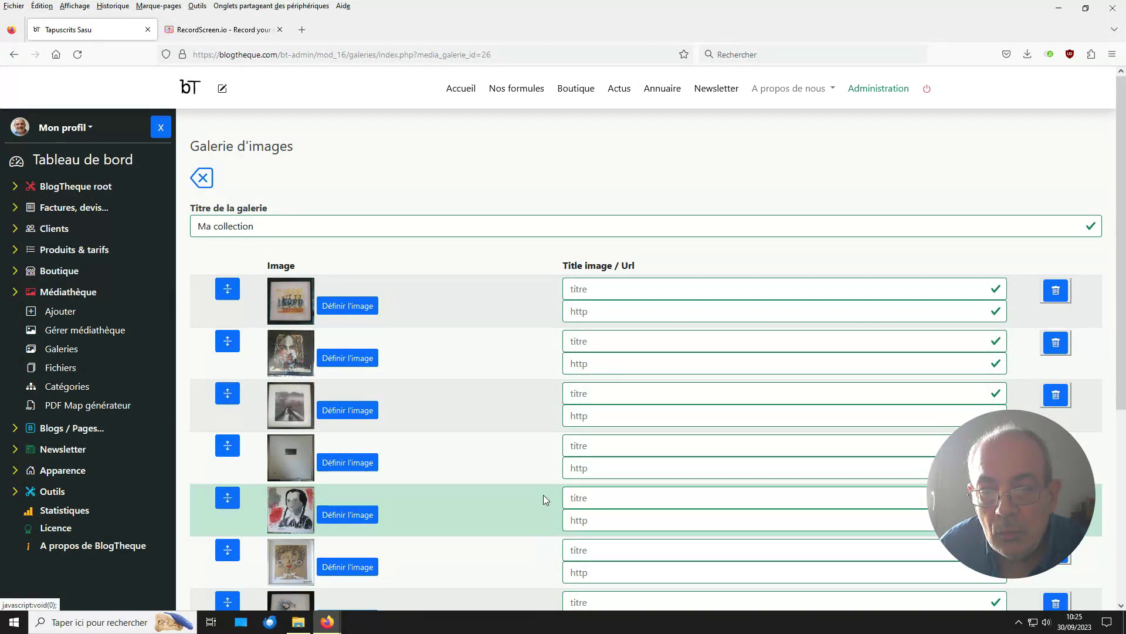
Title the portrait of the girl with braids "Mercredi" in the gallery.
scroll(544, 496, "down", 3)
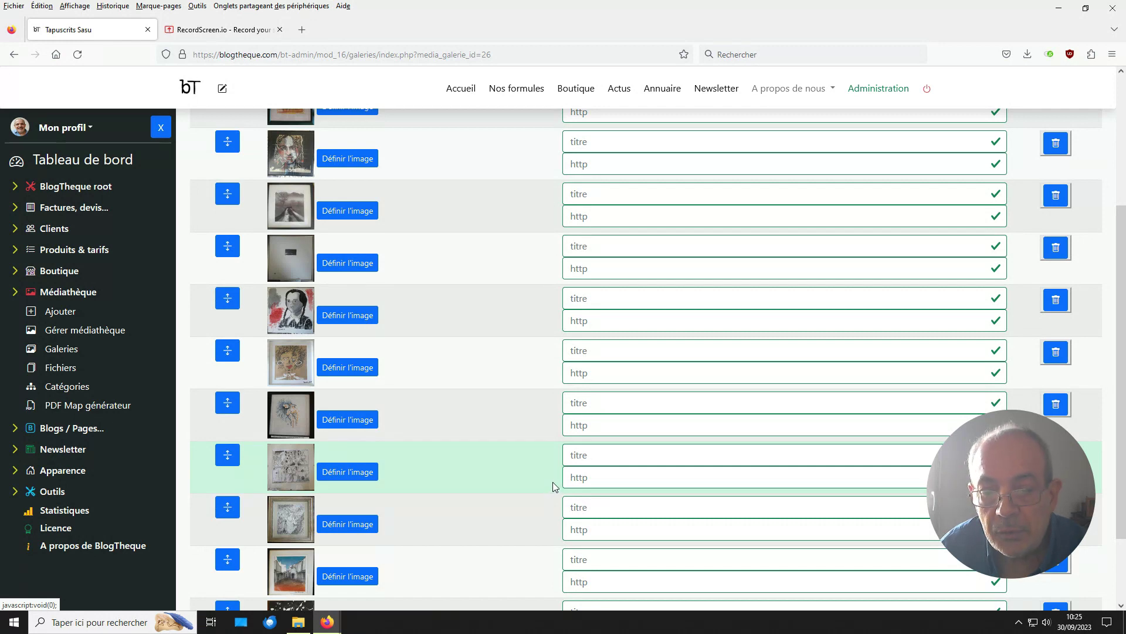
scroll(552, 483, "down", 2)
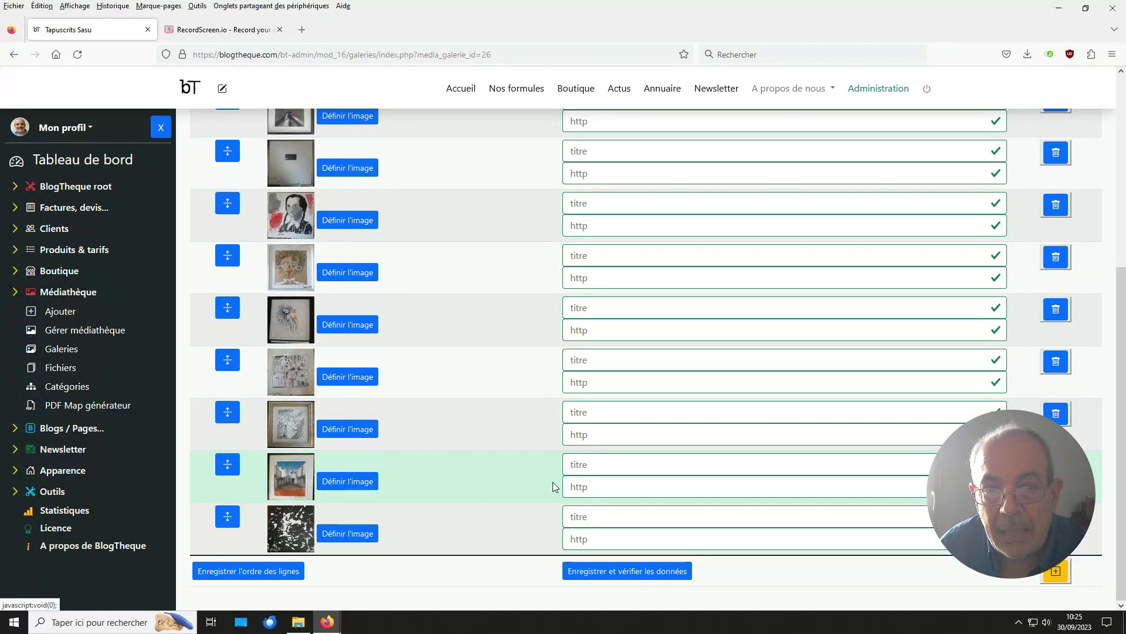
scroll(553, 486, "up", 3)
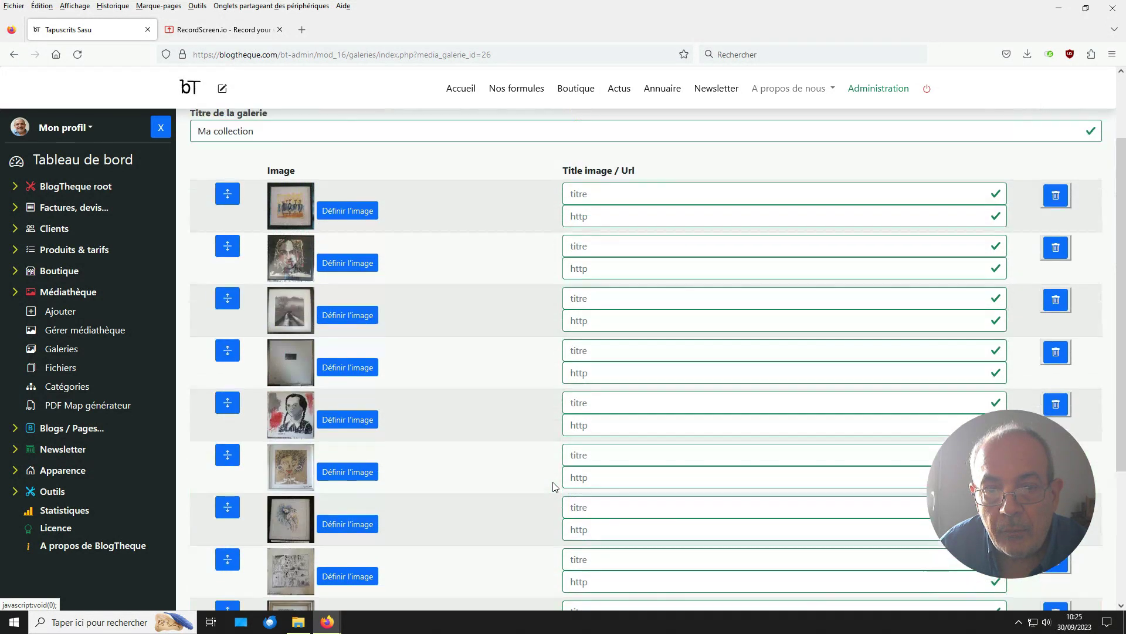
left_click(570, 403)
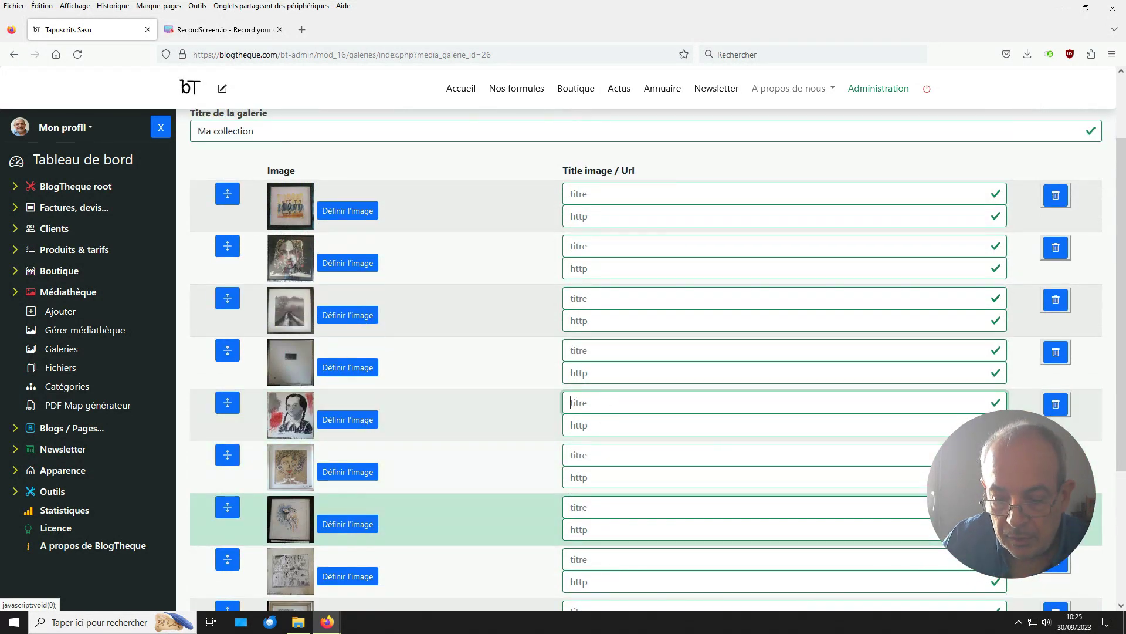
type("Mercredi")
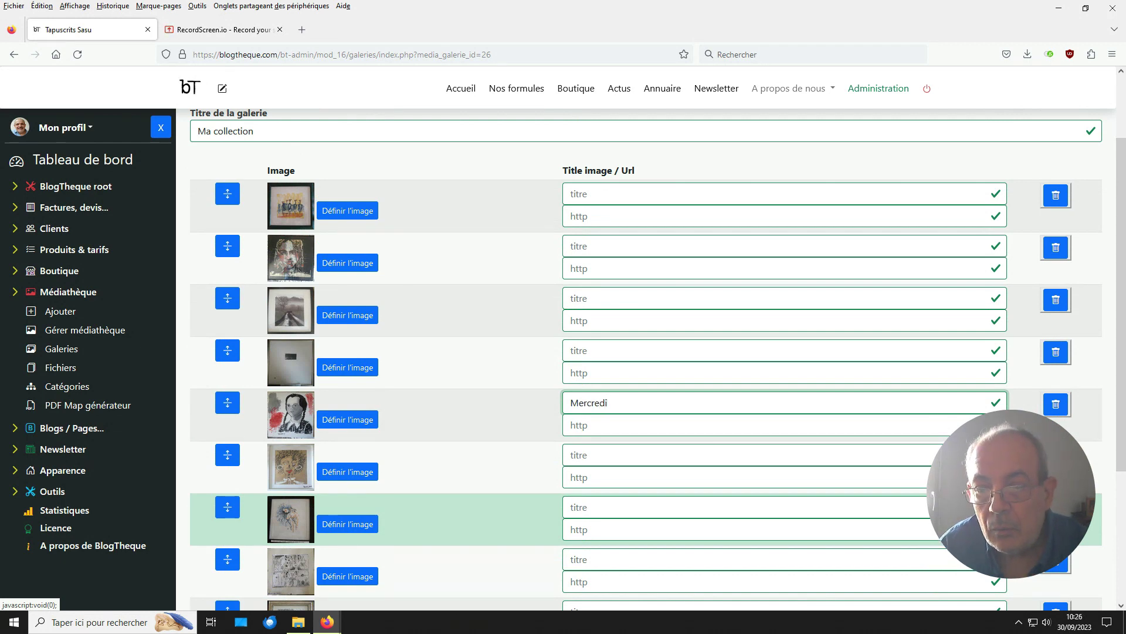
left_click(606, 425)
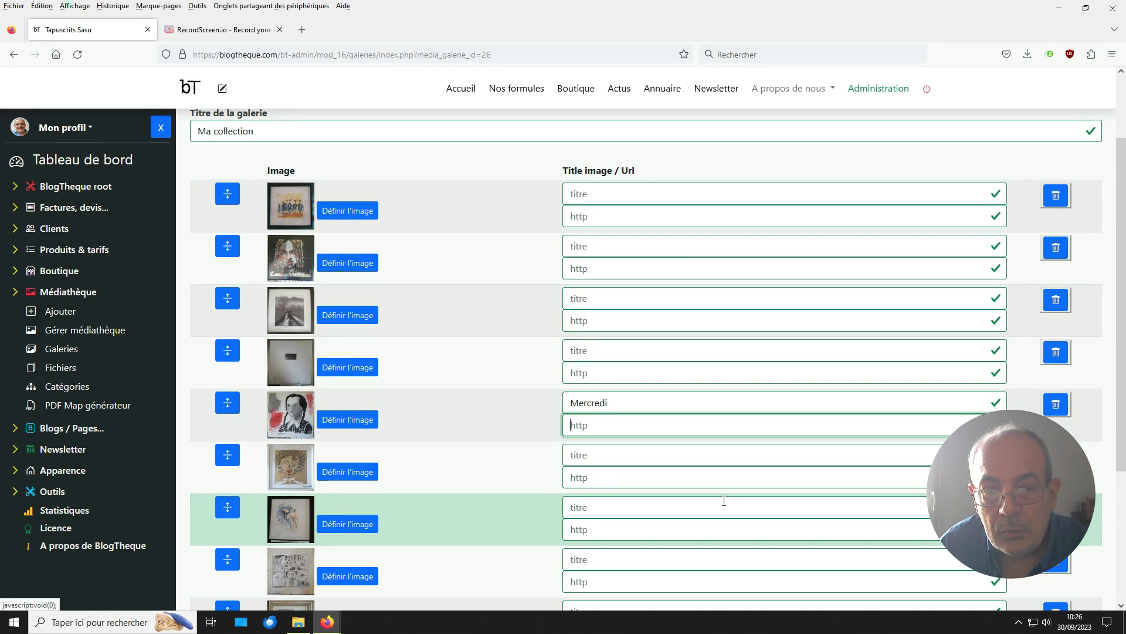
scroll(724, 501, "down", 3)
scroll(616, 375, "up", 3)
left_click(676, 299)
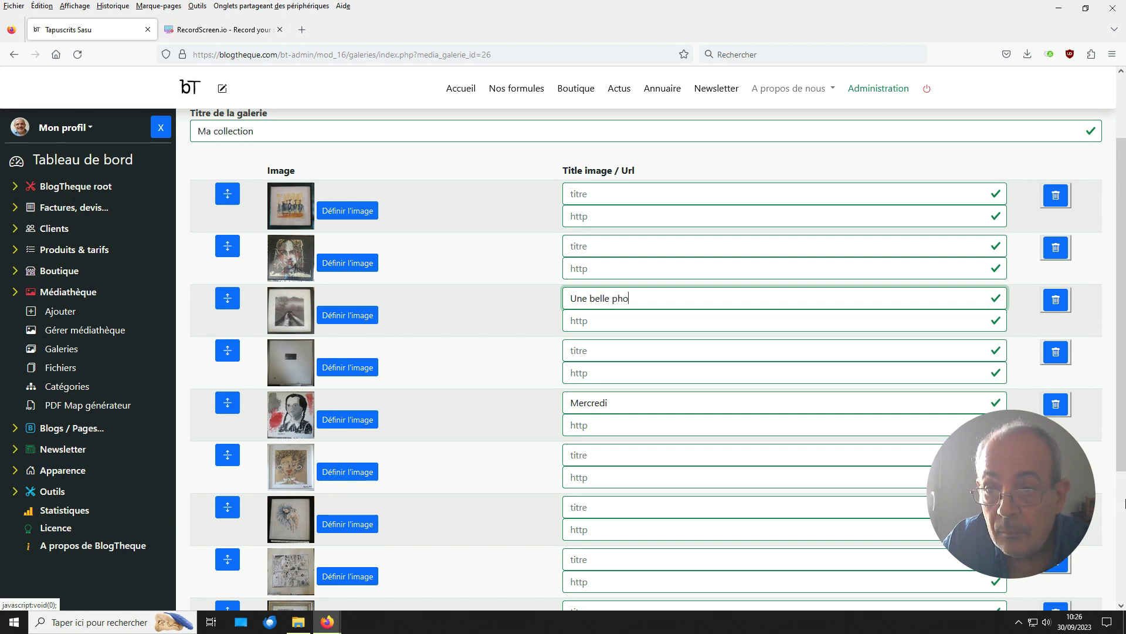
key("Tab")
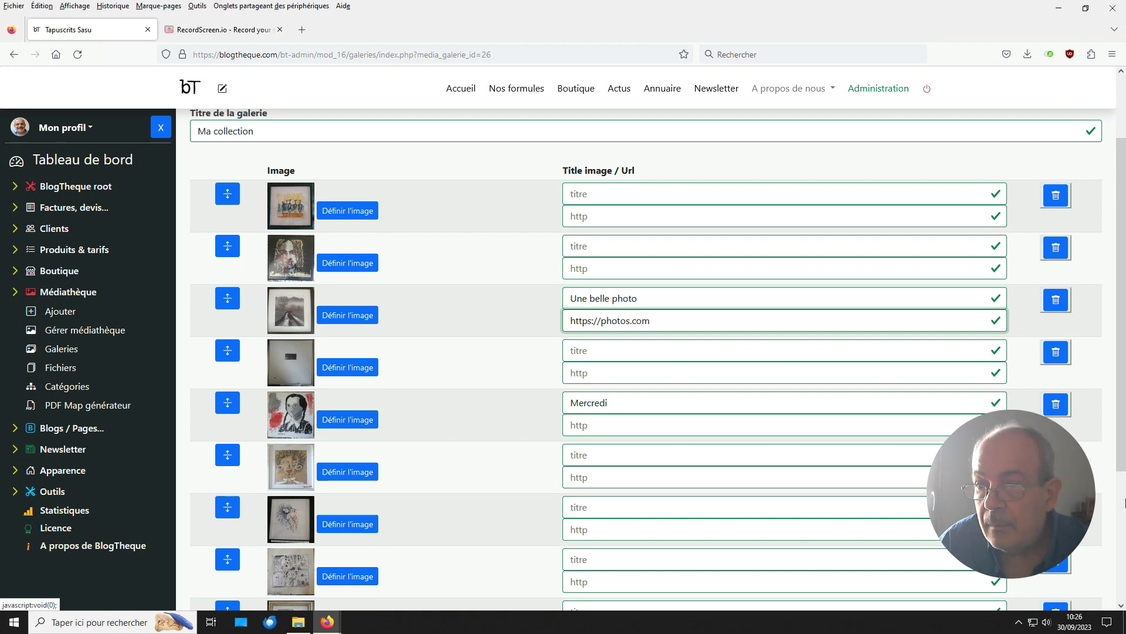
scroll(822, 458, "down", 4)
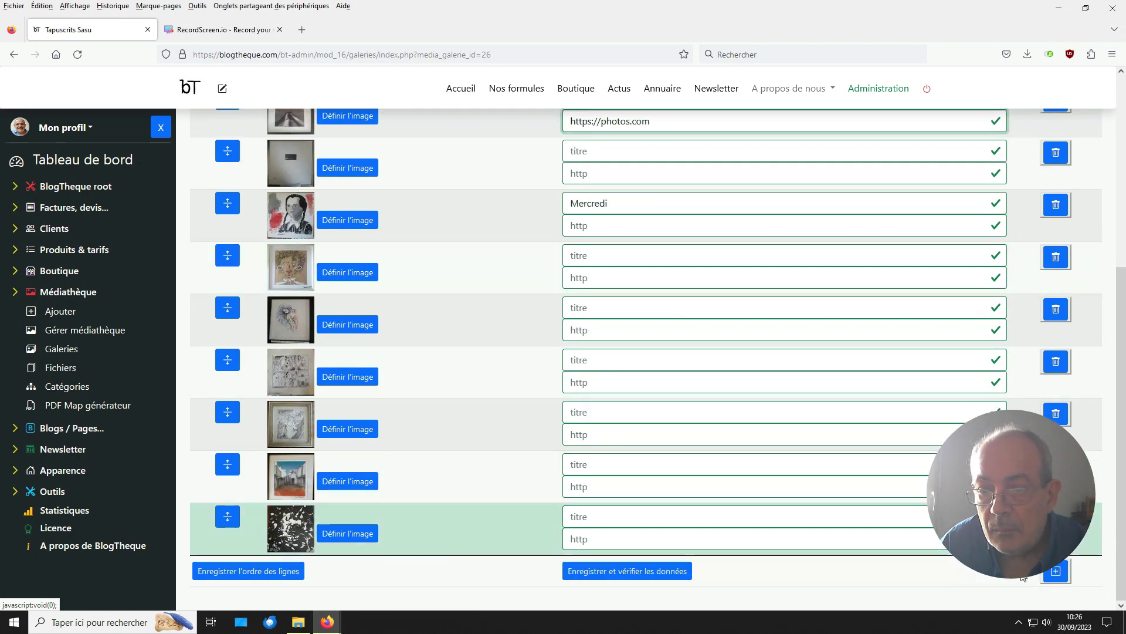
left_click(686, 581)
scroll(685, 561, "down", 5)
left_click(684, 560)
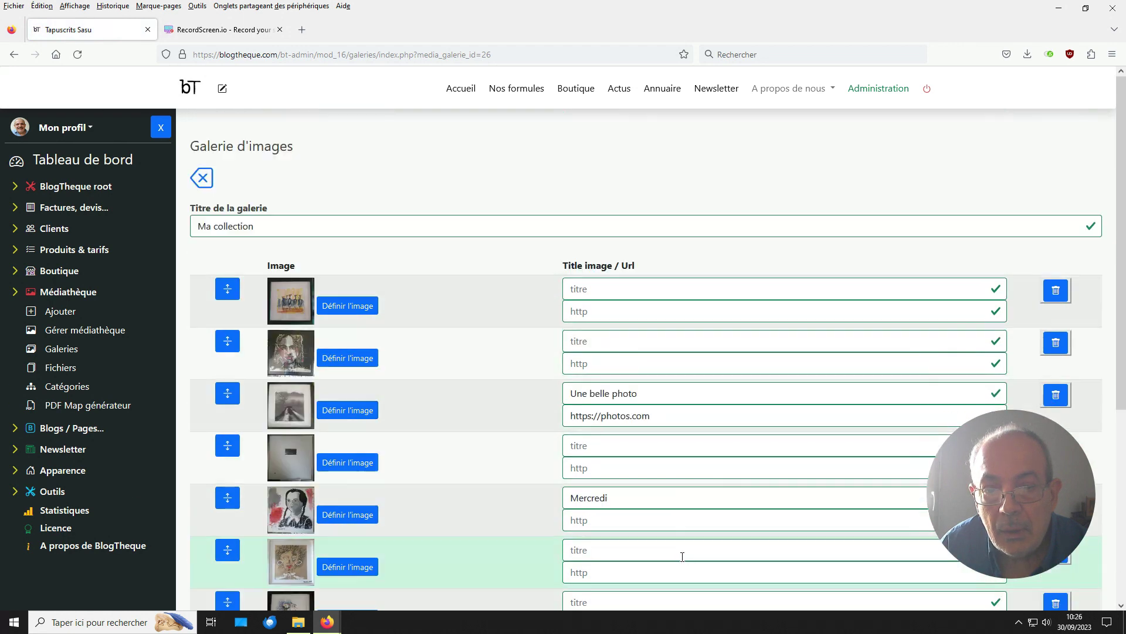
Move the "Mercredi" row to the first position of the gallery.
scroll(517, 499, "down", 5)
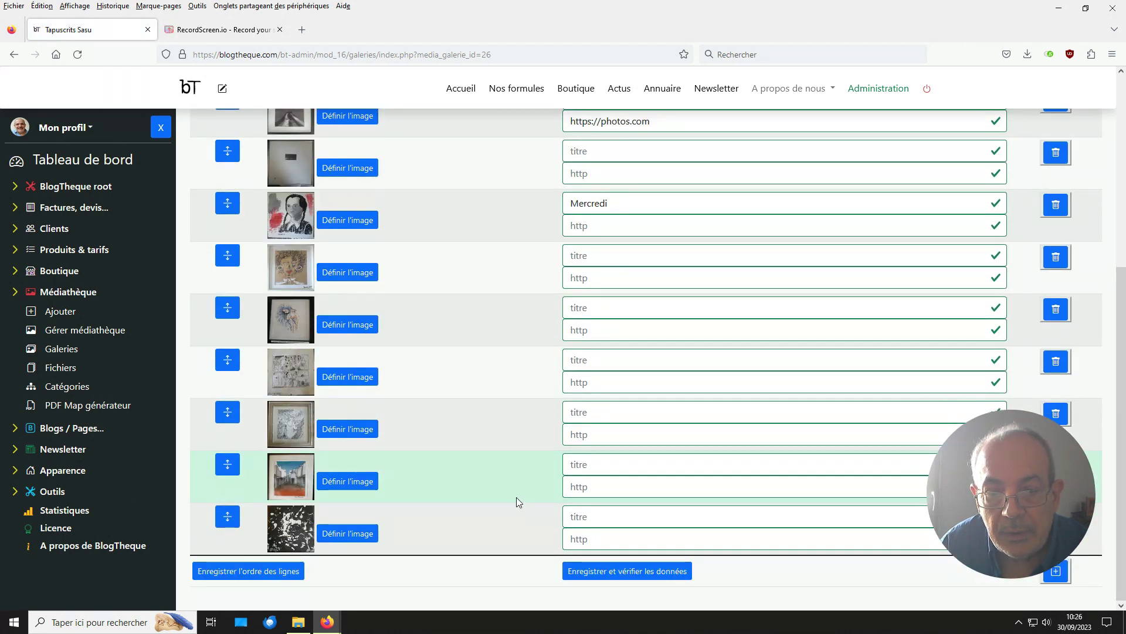
scroll(516, 498, "up", 5)
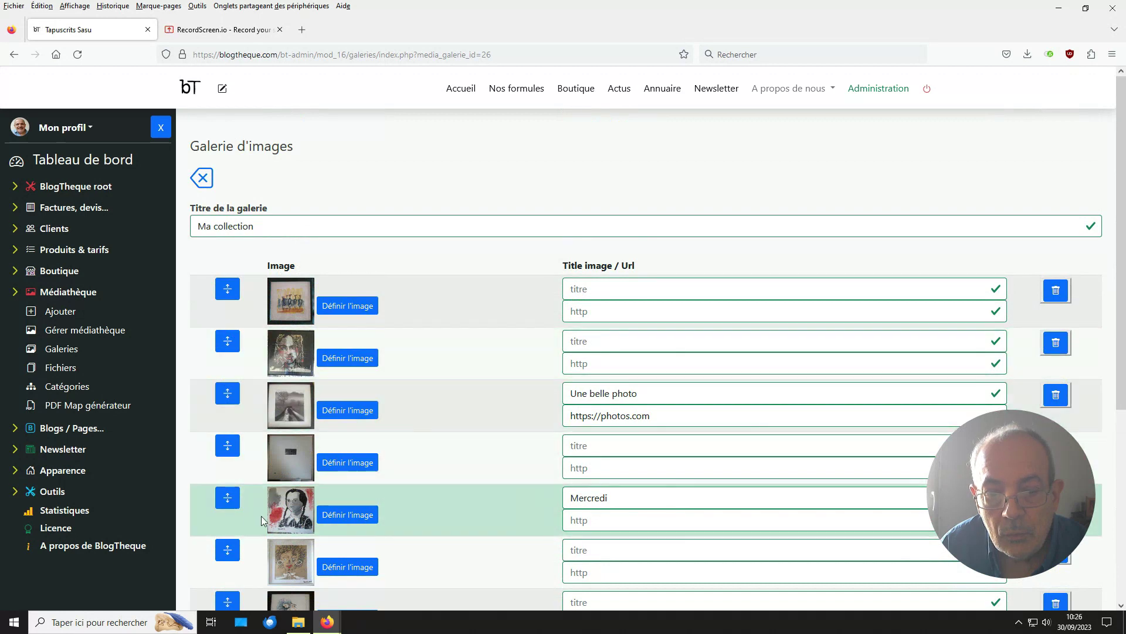
left_click_drag(224, 496, 226, 471)
left_click_drag(227, 302, 228, 304)
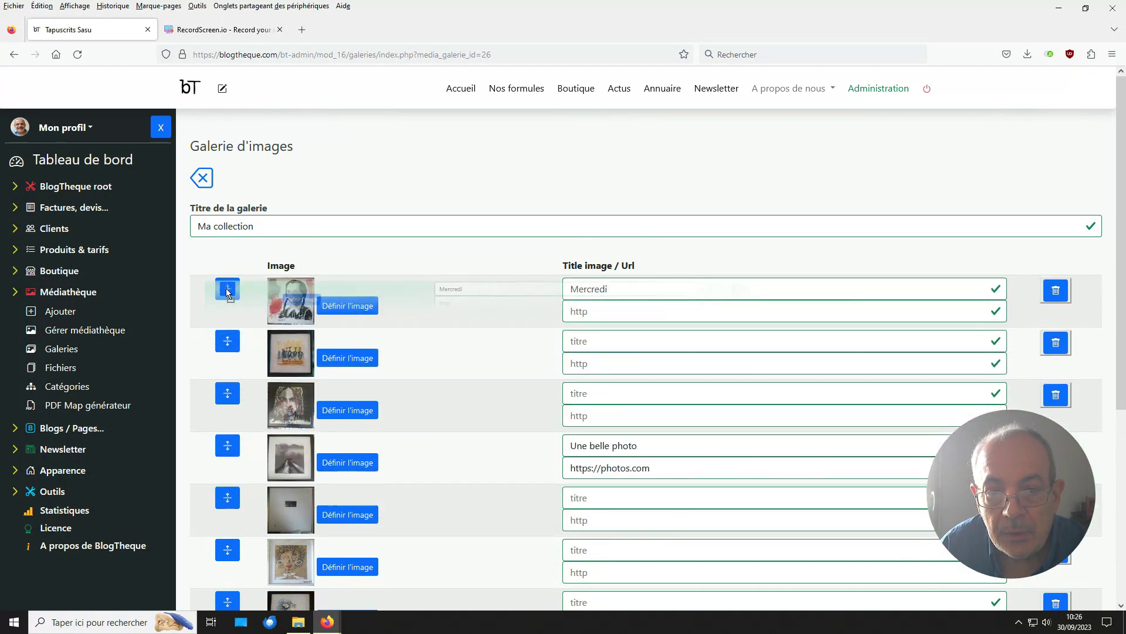
Move the curly-haired portrait above "Une belle photo", the small dark rectangle last and the ninth-row drawing below "Une belle photo", and save the row order.
scroll(294, 436, "down", 5)
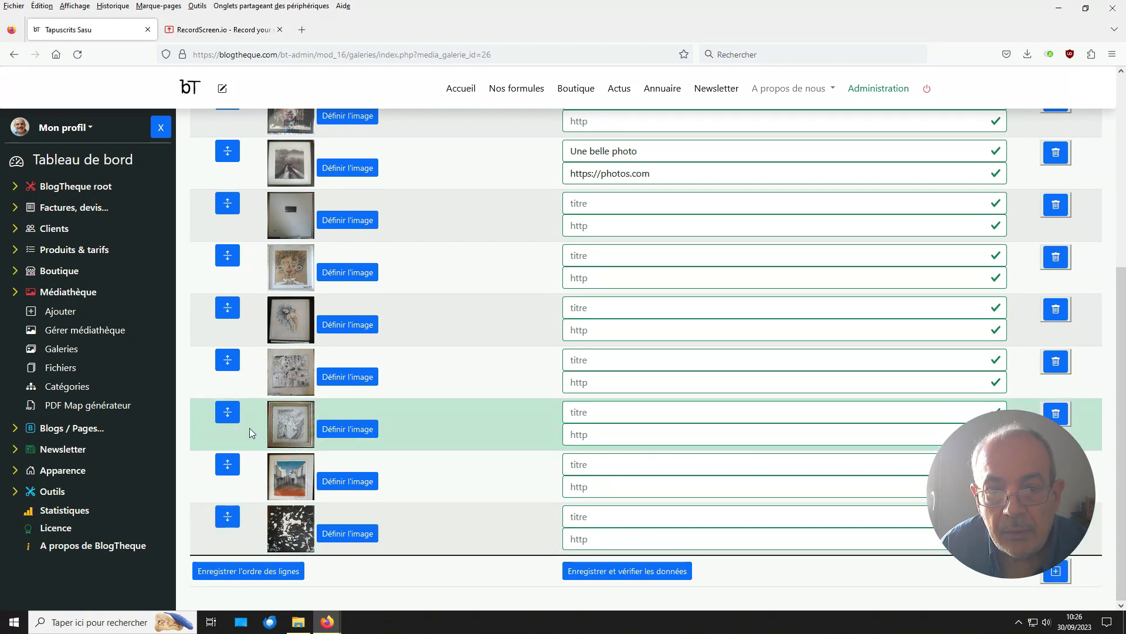
left_click_drag(227, 254, 228, 157)
left_click_drag(225, 254, 245, 534)
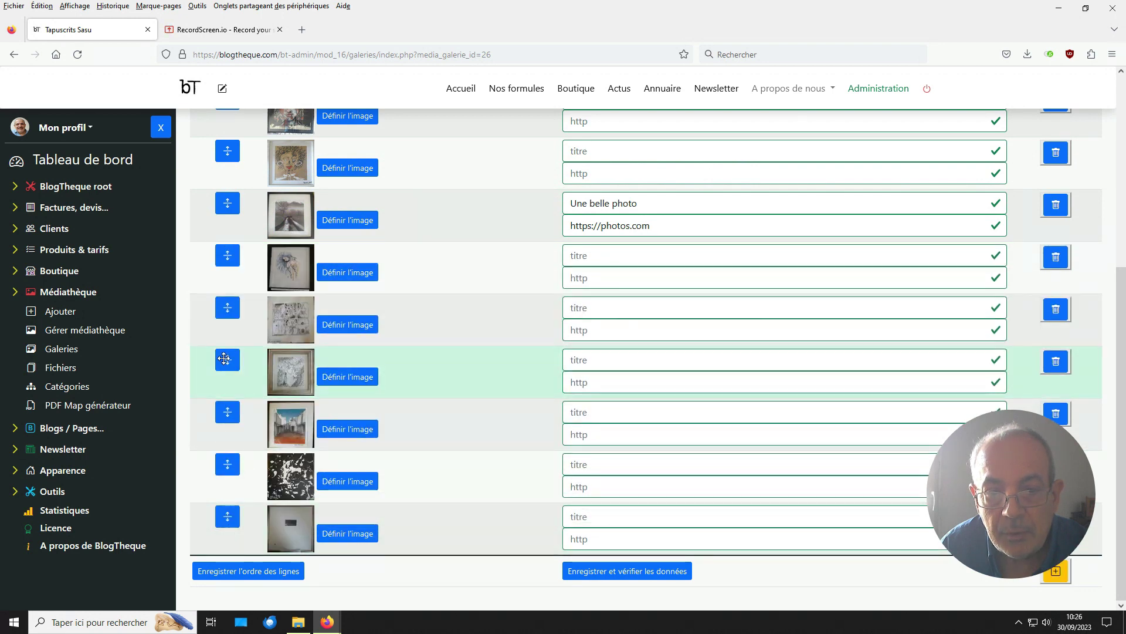
left_click_drag(224, 358, 228, 255)
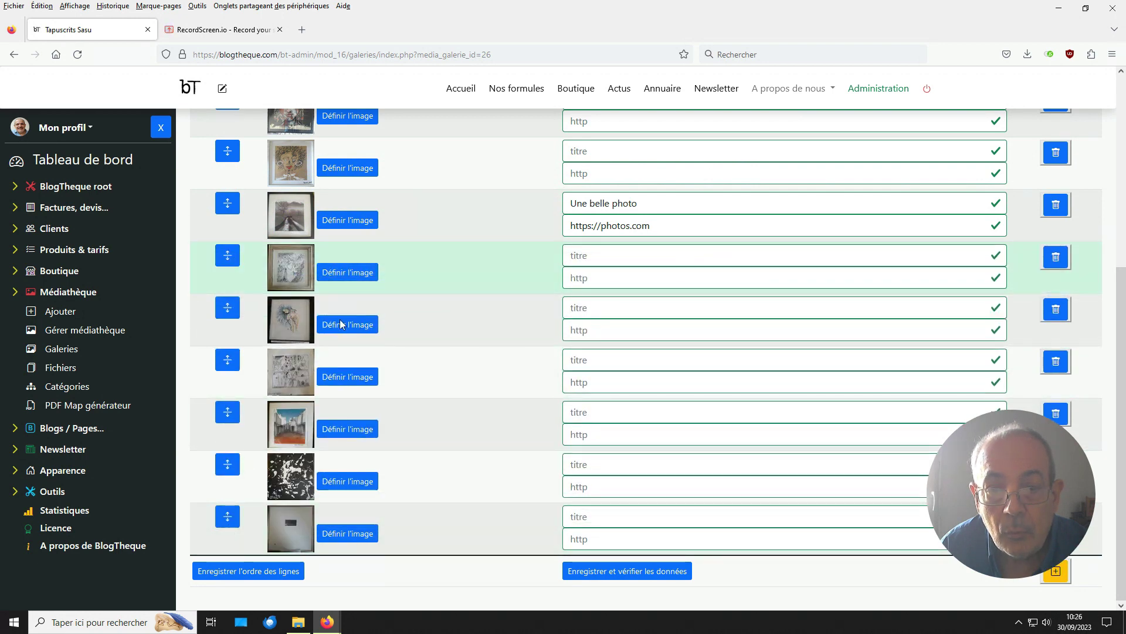
left_click(262, 572)
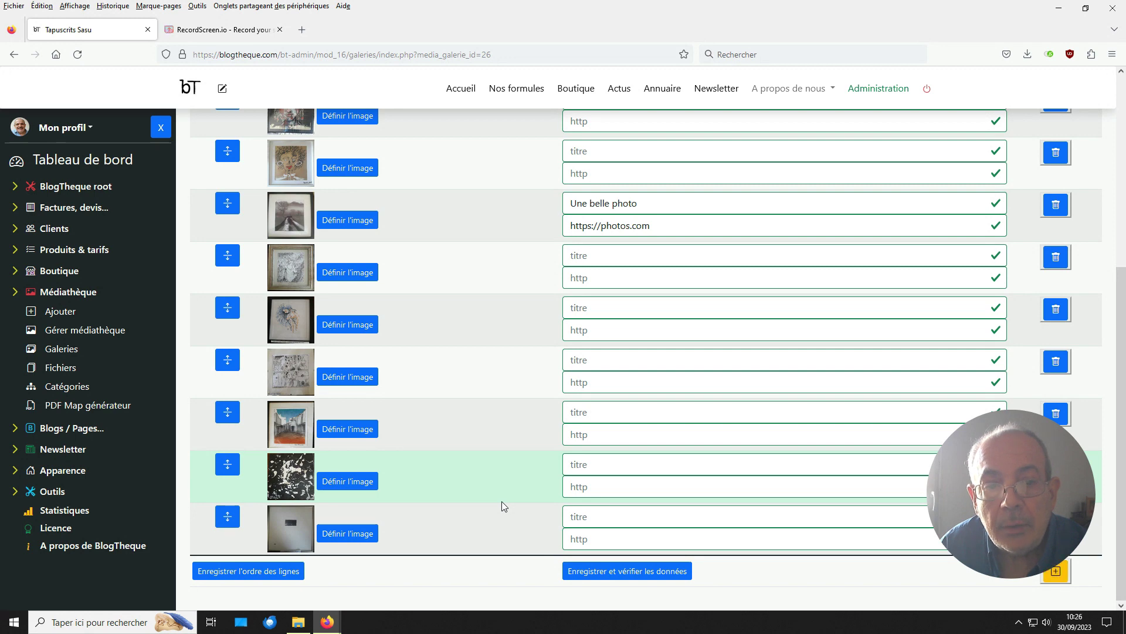
Start a new blog or page publication and enter "Mon collection" as its title.
left_click(83, 299)
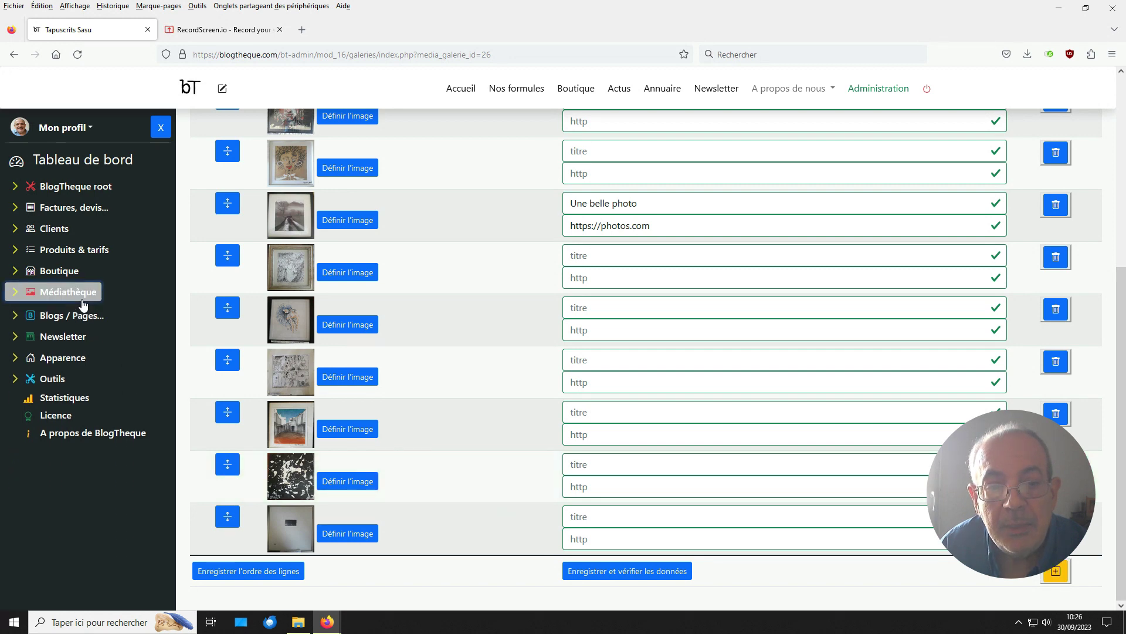
left_click(80, 316)
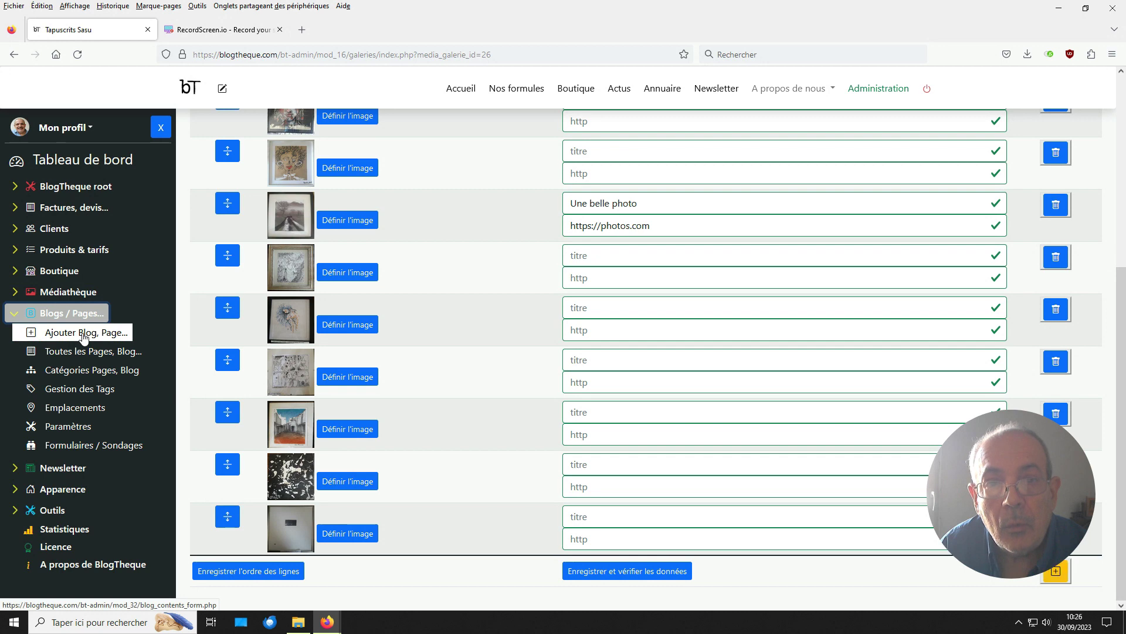
left_click(83, 333)
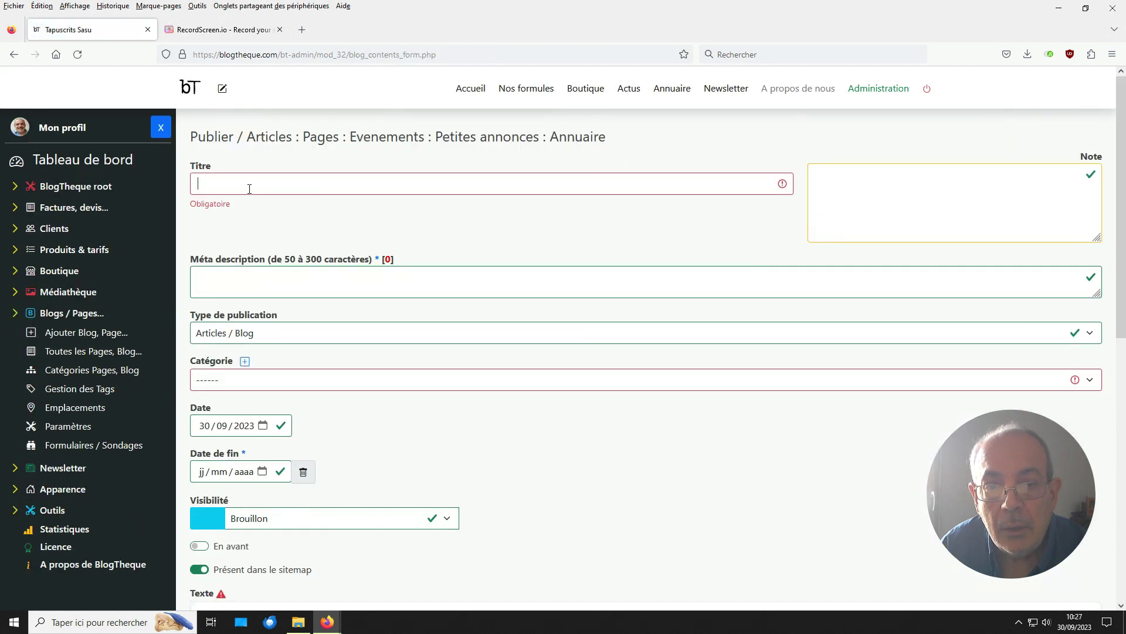
type("M")
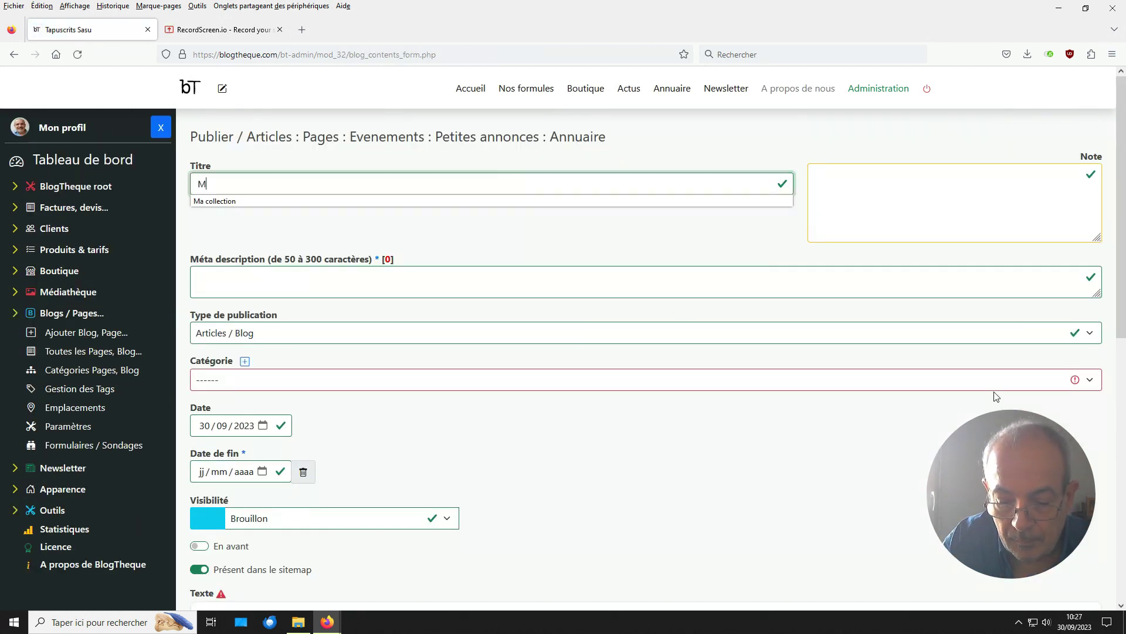
type("on coll")
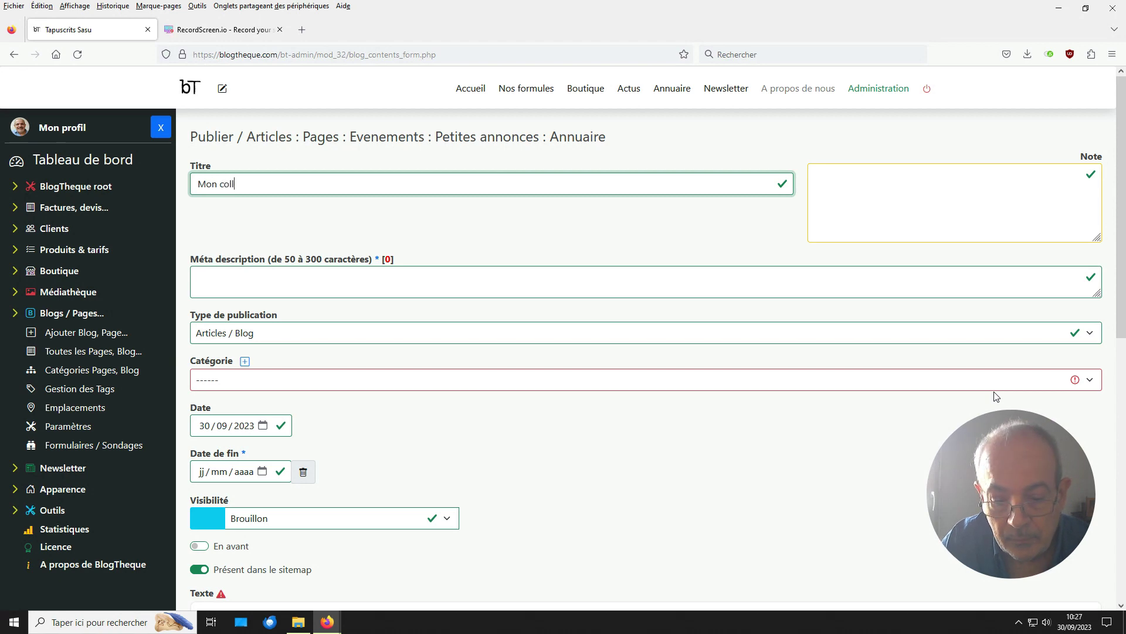
type("ection")
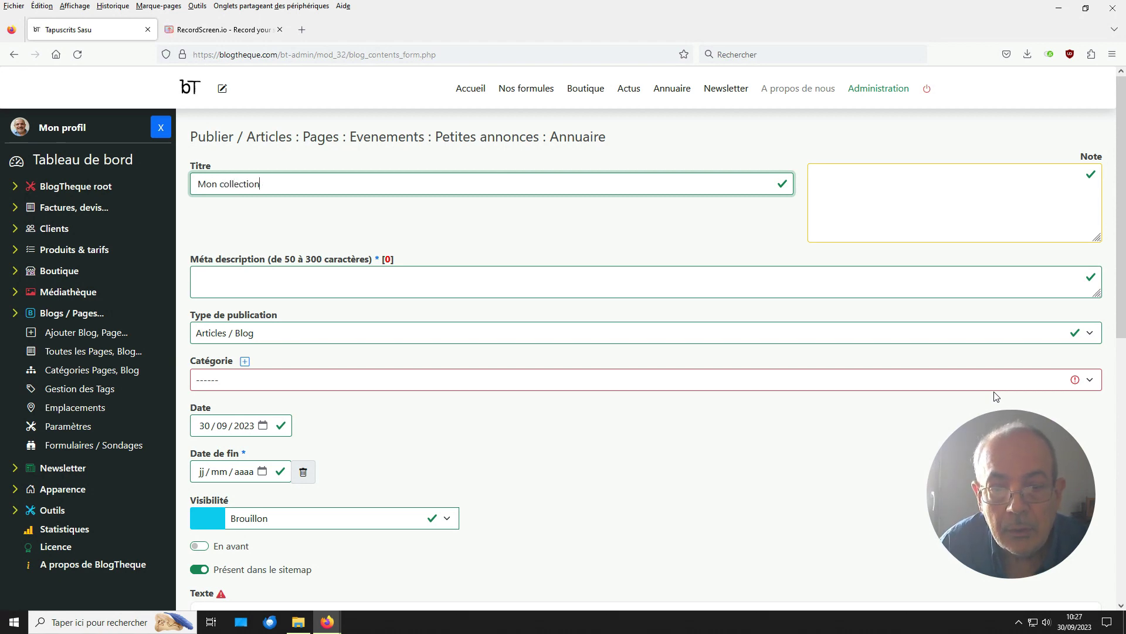
Assign the publication to the category /blogtheque/tutoriels/ and set its visibility to Publié.
left_click(226, 380)
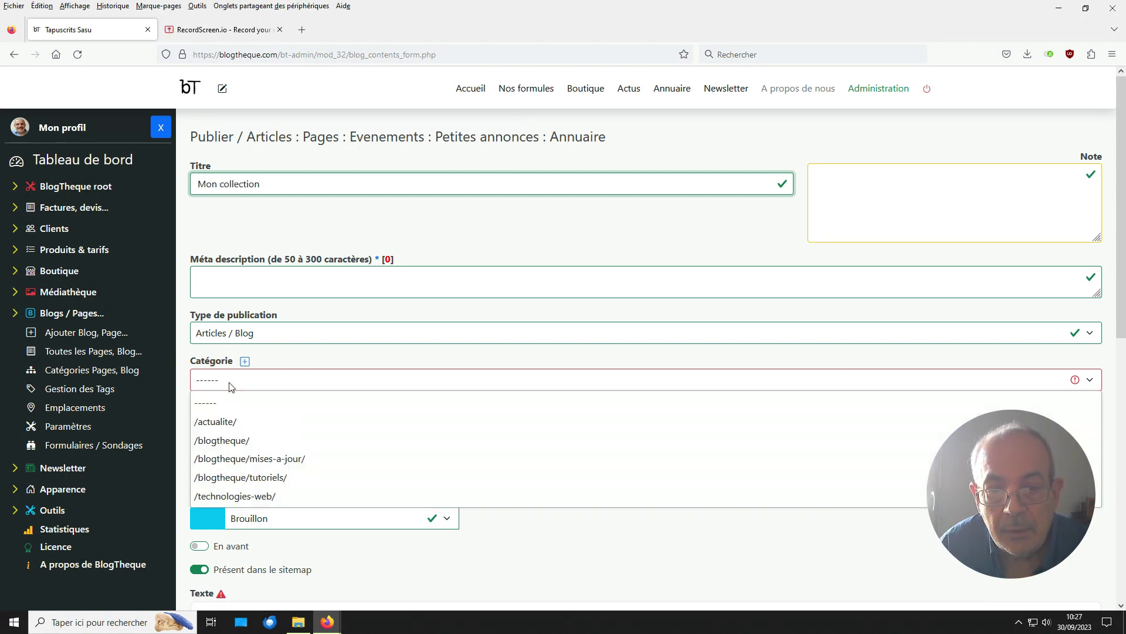
left_click(263, 477)
scroll(453, 482, "down", 3)
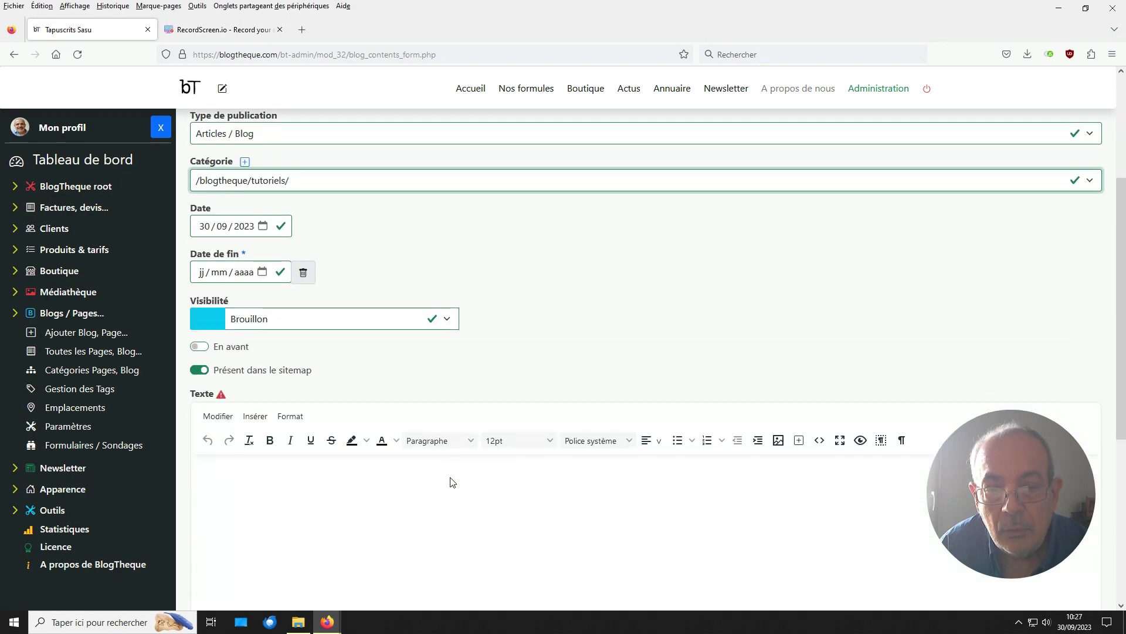
left_click(276, 321)
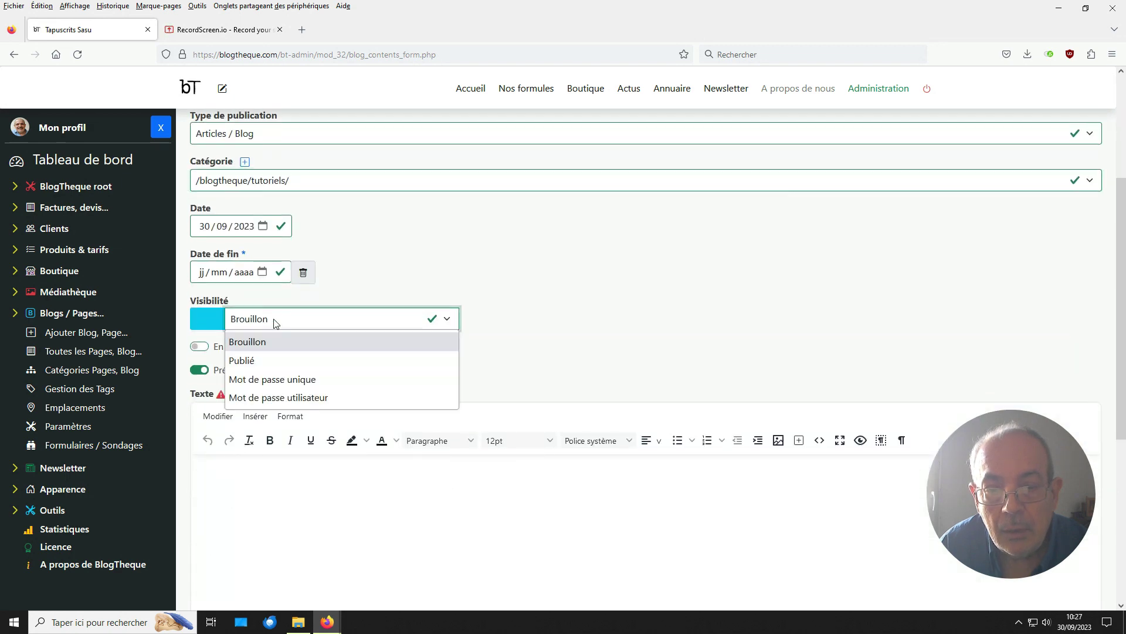
left_click(266, 361)
Enter "Vous trouverez ci-dessous ma collection." as the publication's body text, followed by a new paragraph.
left_click(376, 508)
scroll(422, 509, "down", 5)
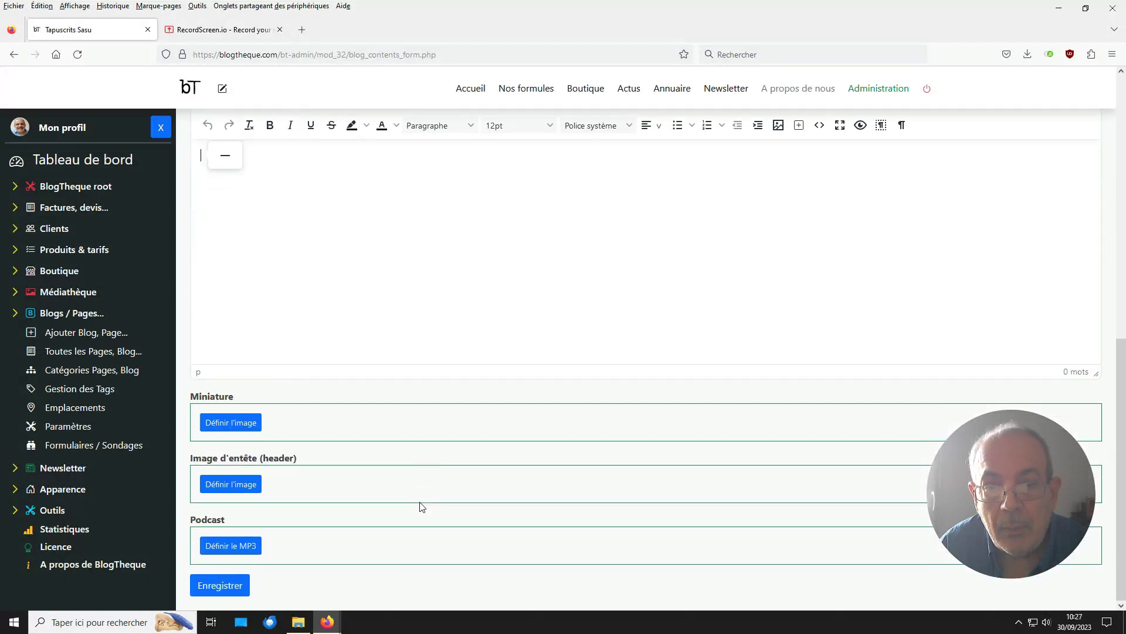
scroll(459, 483, "up", 3)
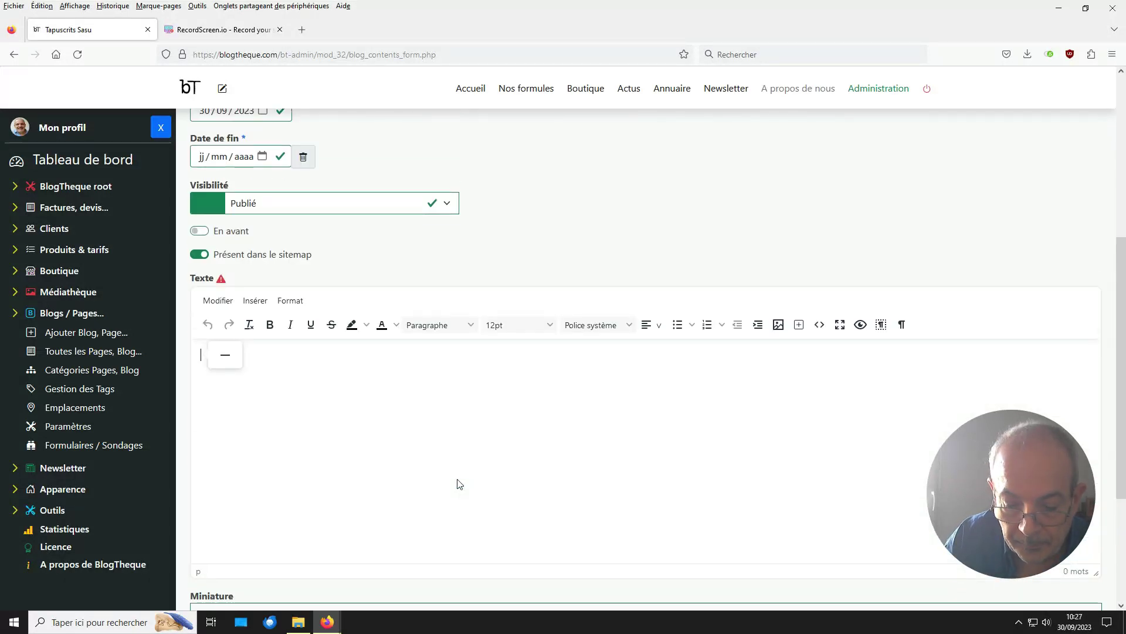
type("V")
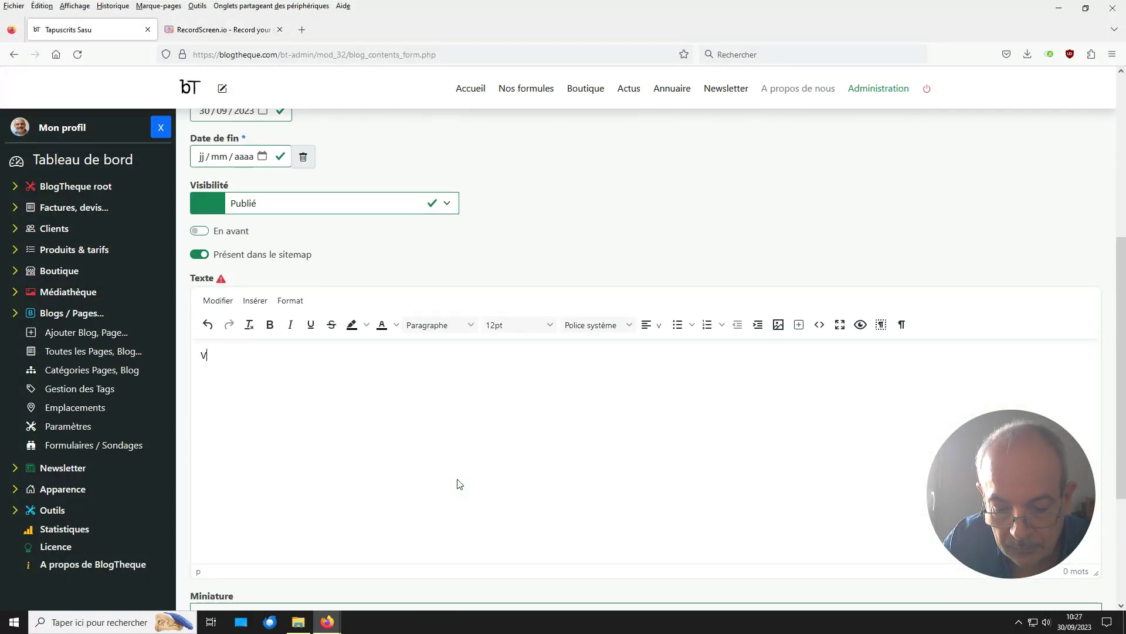
type("ous trouverez ci-dessous ma collection")
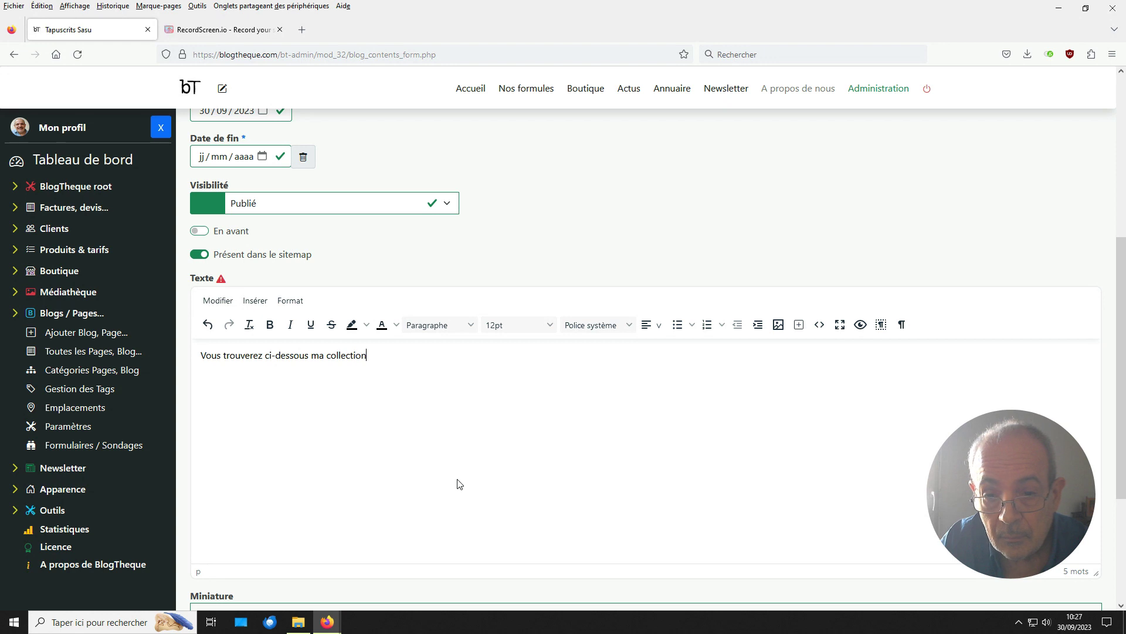
type(".")
key("Return")
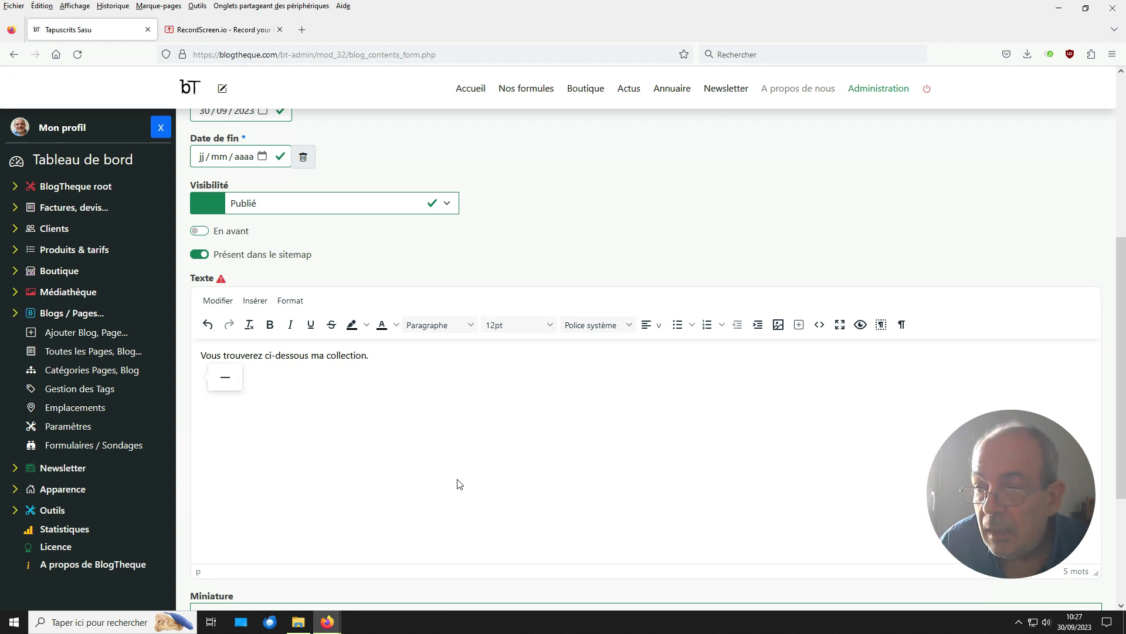
Insert the "Ma collection" image gallery below the introductory sentence in the body text.
left_click(798, 326)
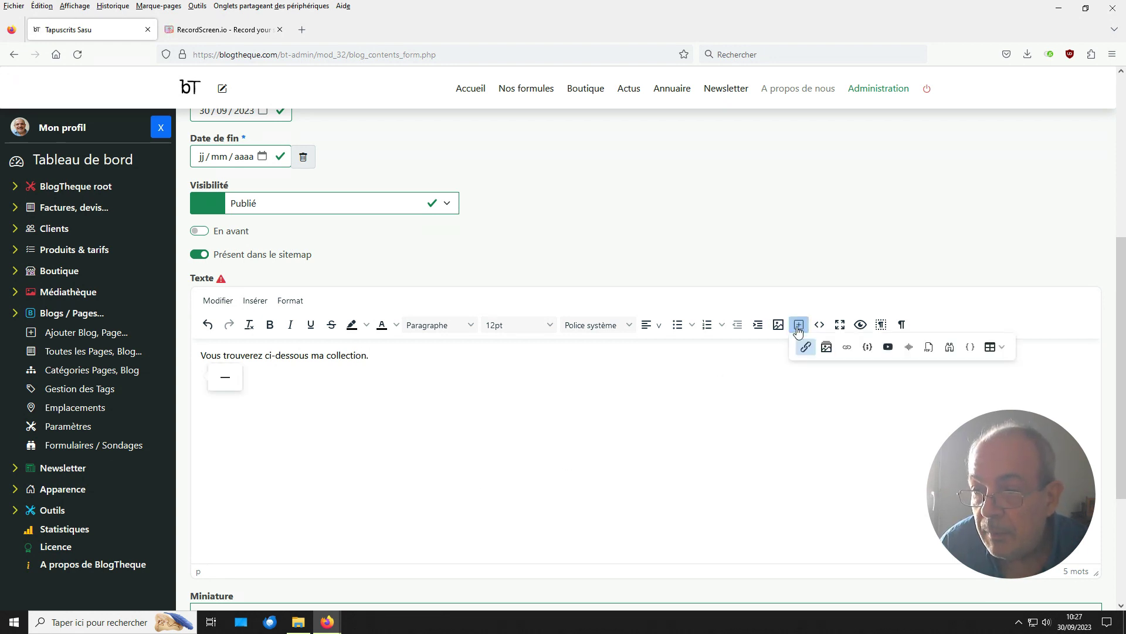
left_click(827, 349)
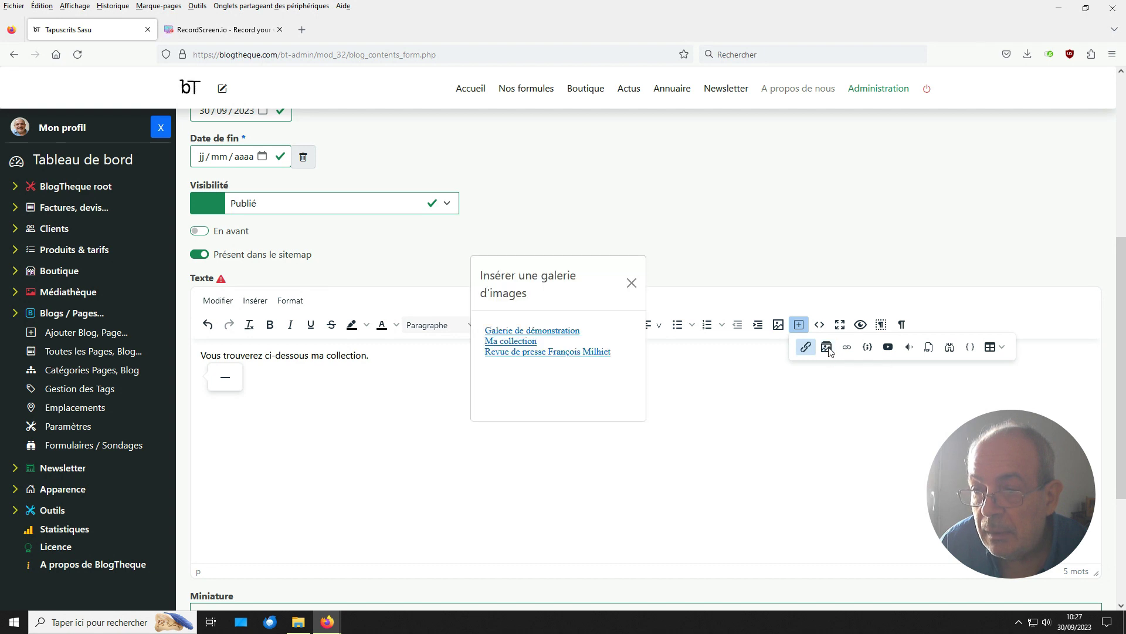
left_click(527, 346)
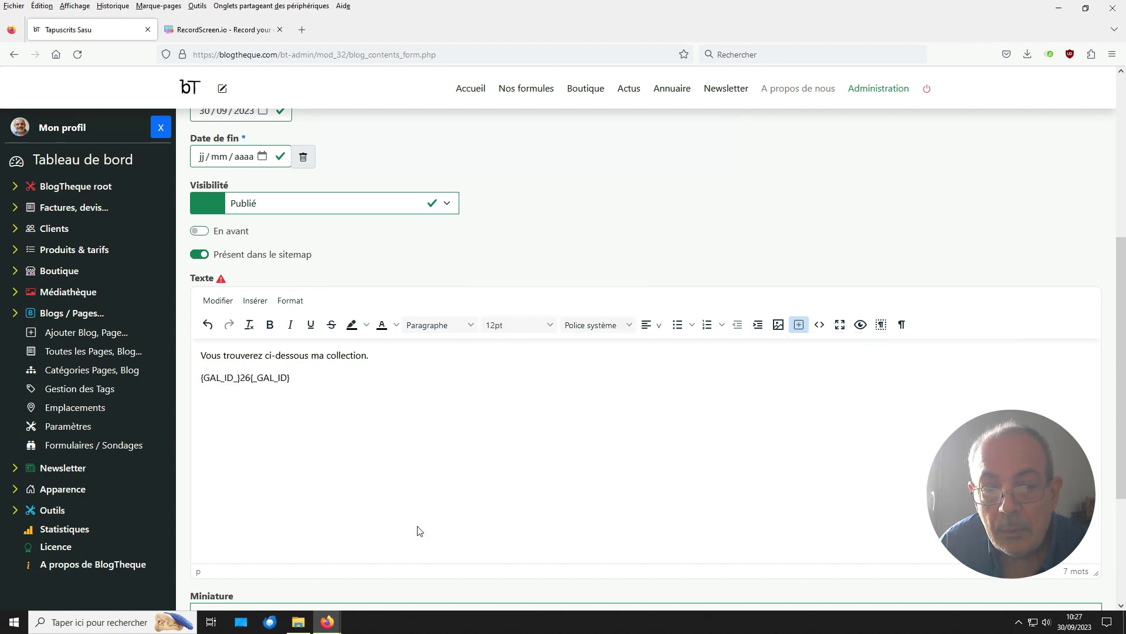
Use the painting of the girl with braids as the publication's thumbnail and save the publication.
scroll(417, 528, "down", 3)
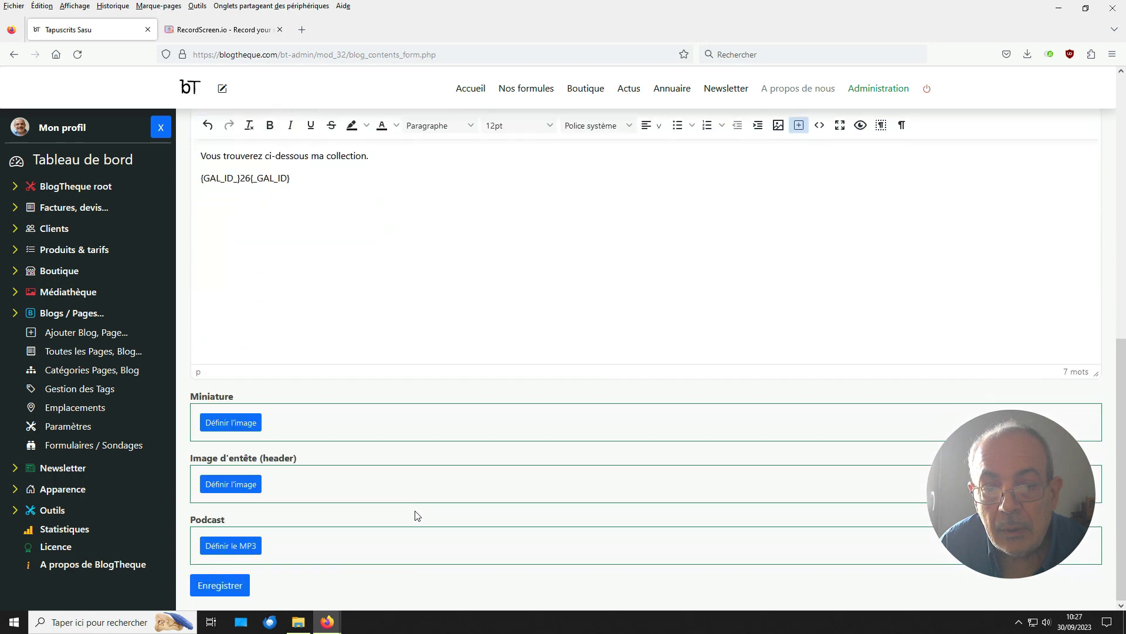
left_click(251, 423)
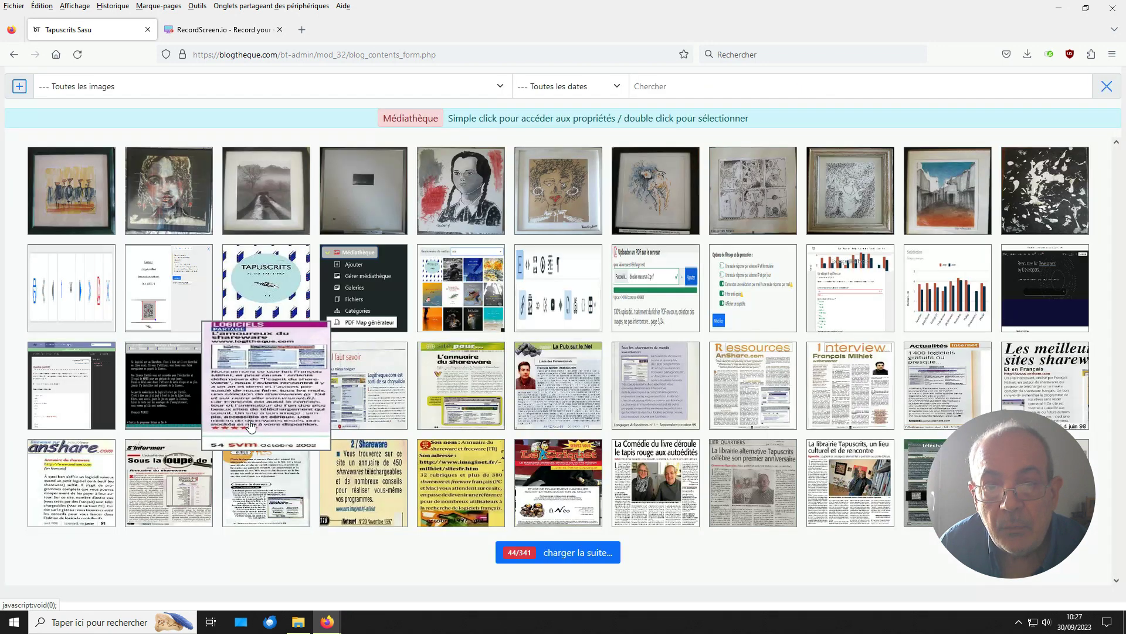
double_click(457, 206)
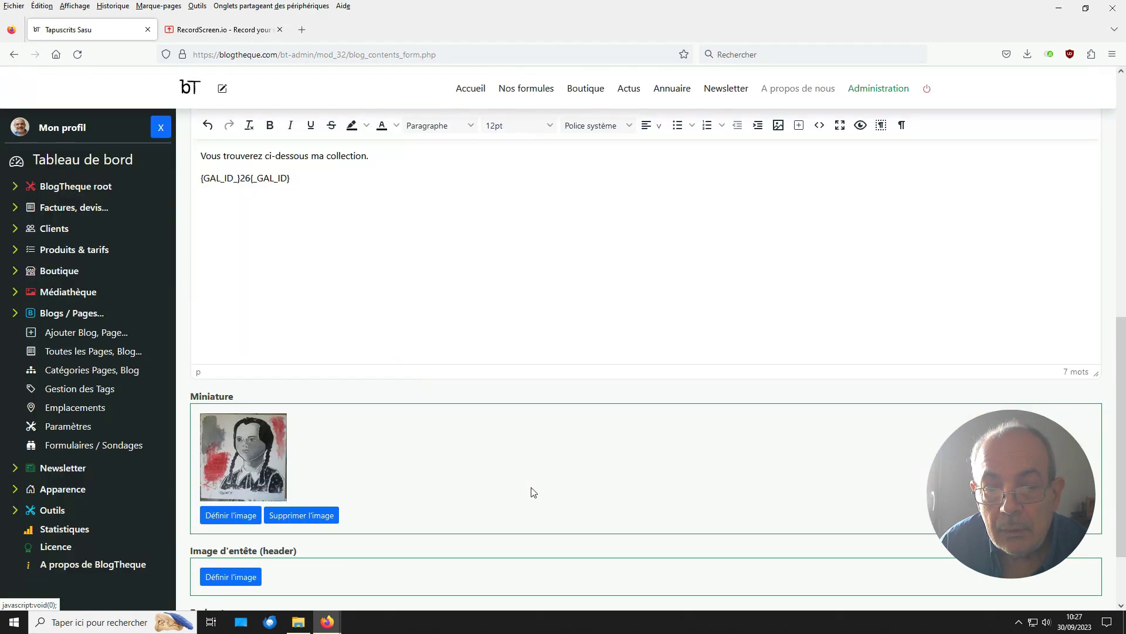
scroll(521, 476, "down", 2)
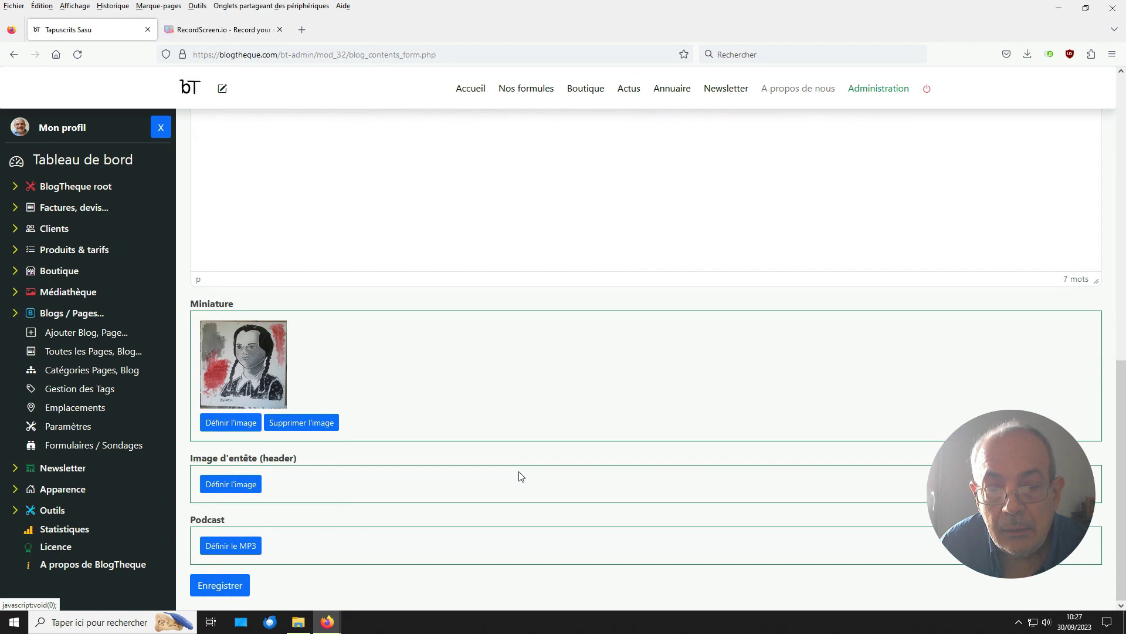
left_click(240, 594)
Open the gallery in the published article and browse its images through to the last one, returning to the first.
scroll(251, 593, "down", 4)
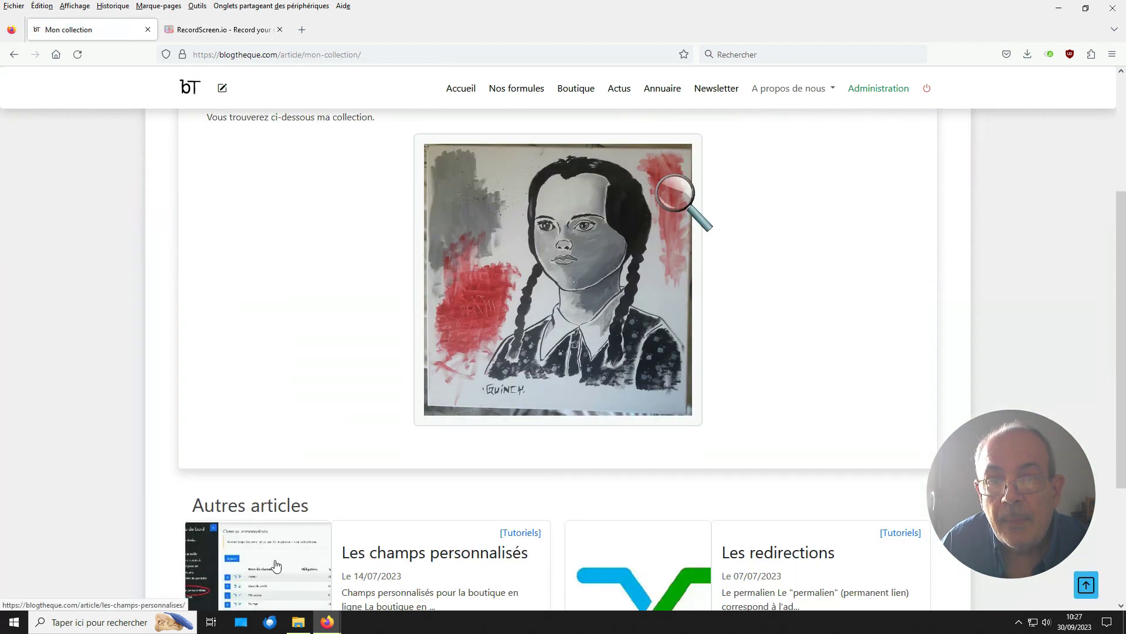
left_click_drag(1123, 475, 1123, 420)
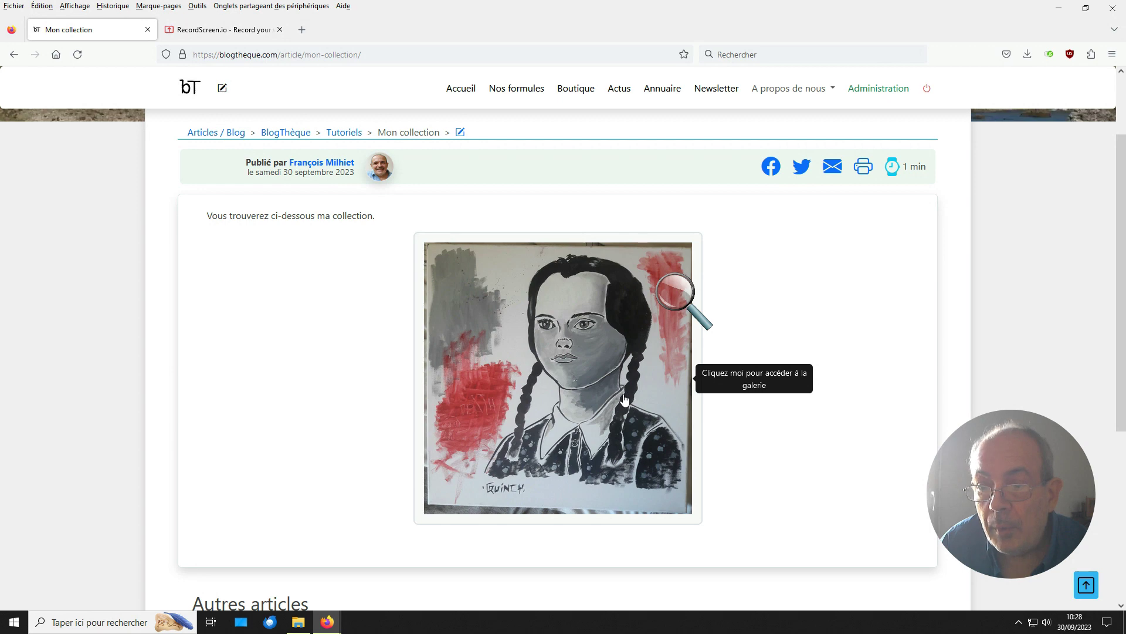
left_click(564, 400)
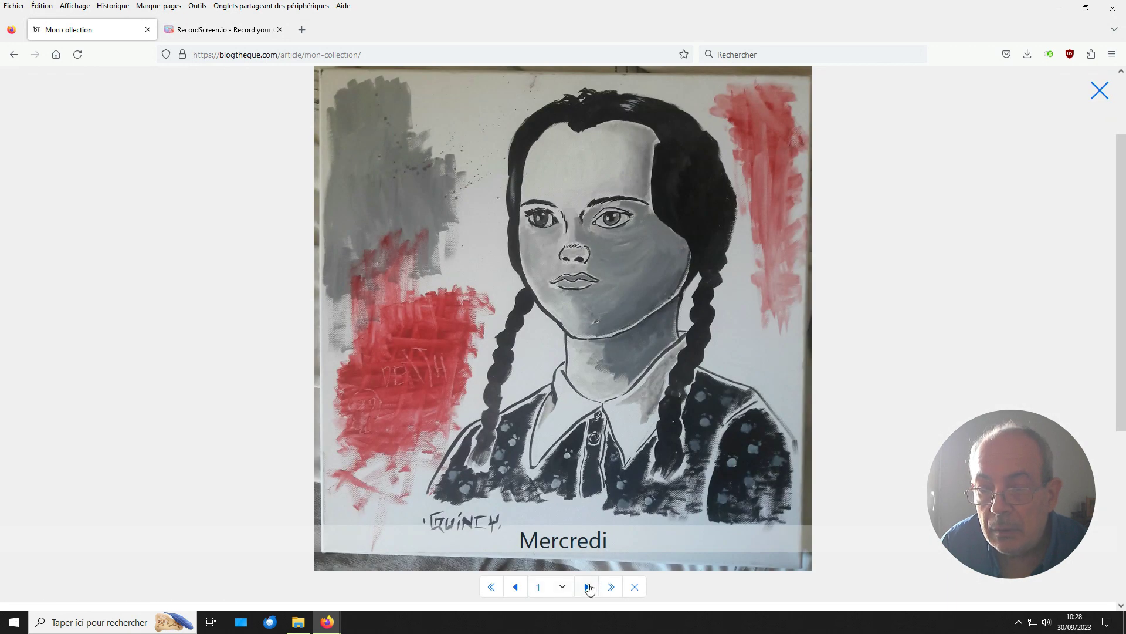
left_click(588, 588)
left_click(587, 587)
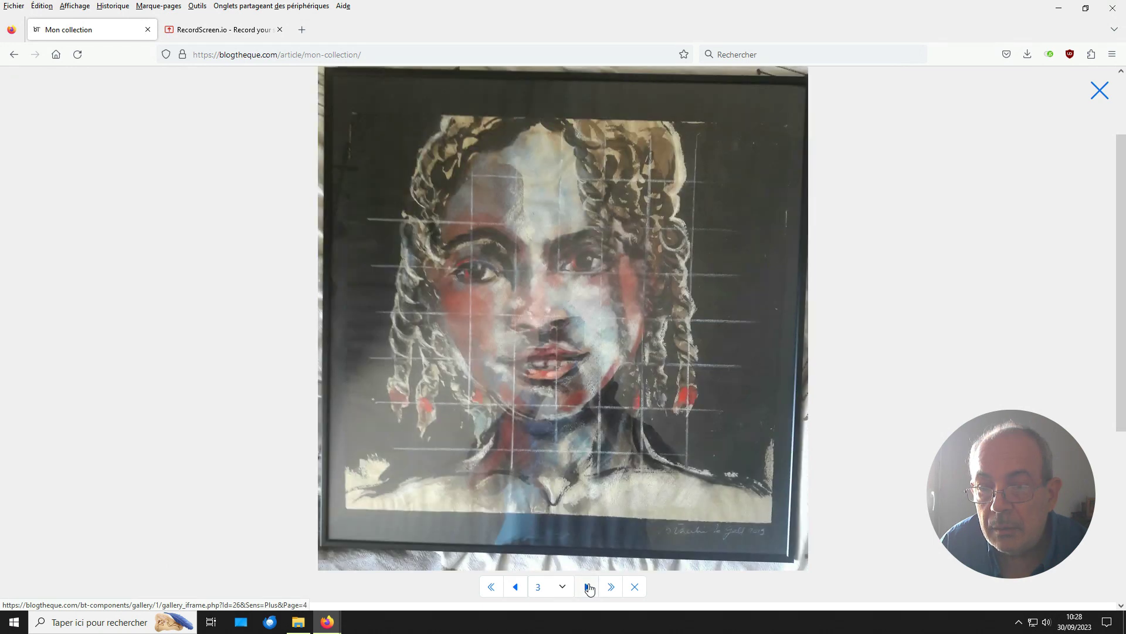
left_click(588, 587)
left_click(588, 587)
left_click(588, 587)
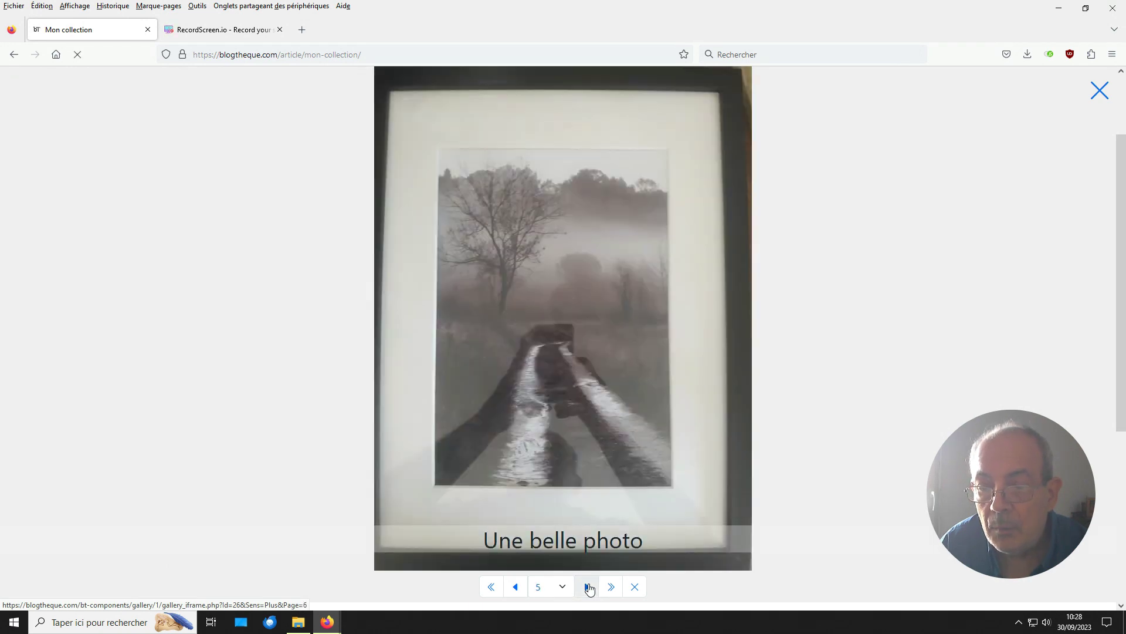
left_click(588, 587)
left_click(609, 588)
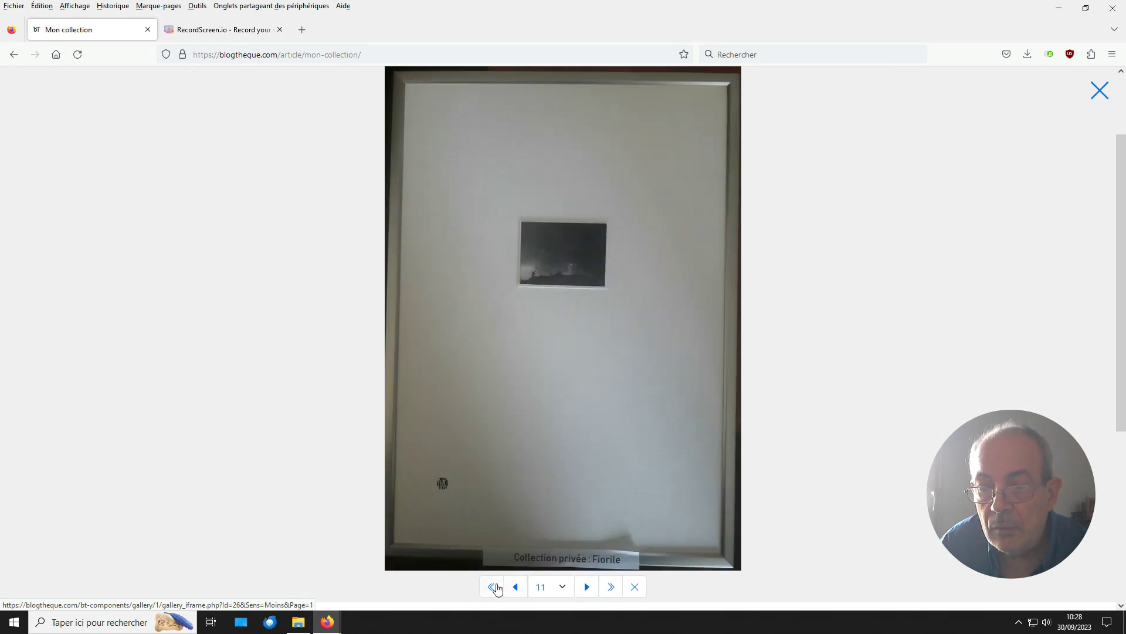
left_click(493, 587)
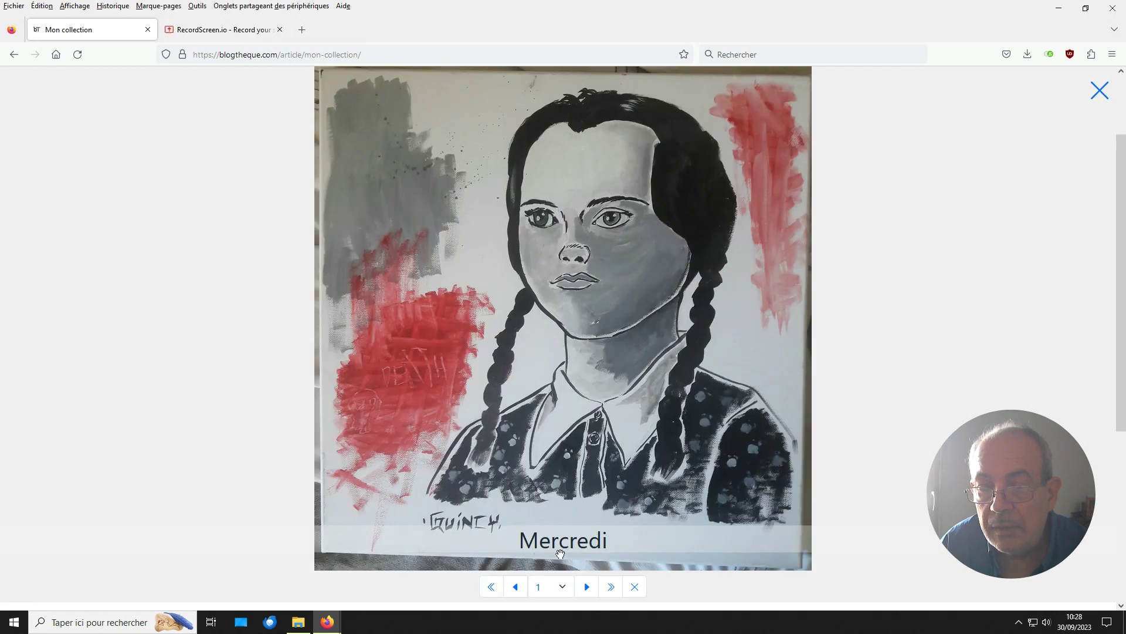
Advance the gallery to "Une belle photo" and check its link to photos.com, closing the linked page again.
left_click(588, 586)
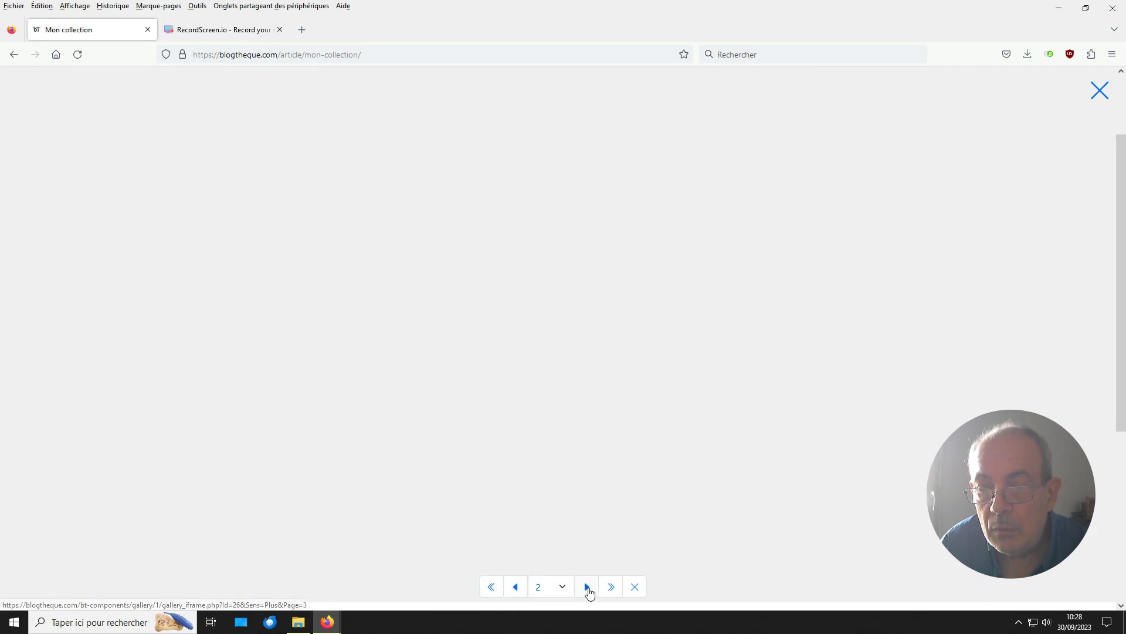
left_click(588, 587)
left_click(588, 586)
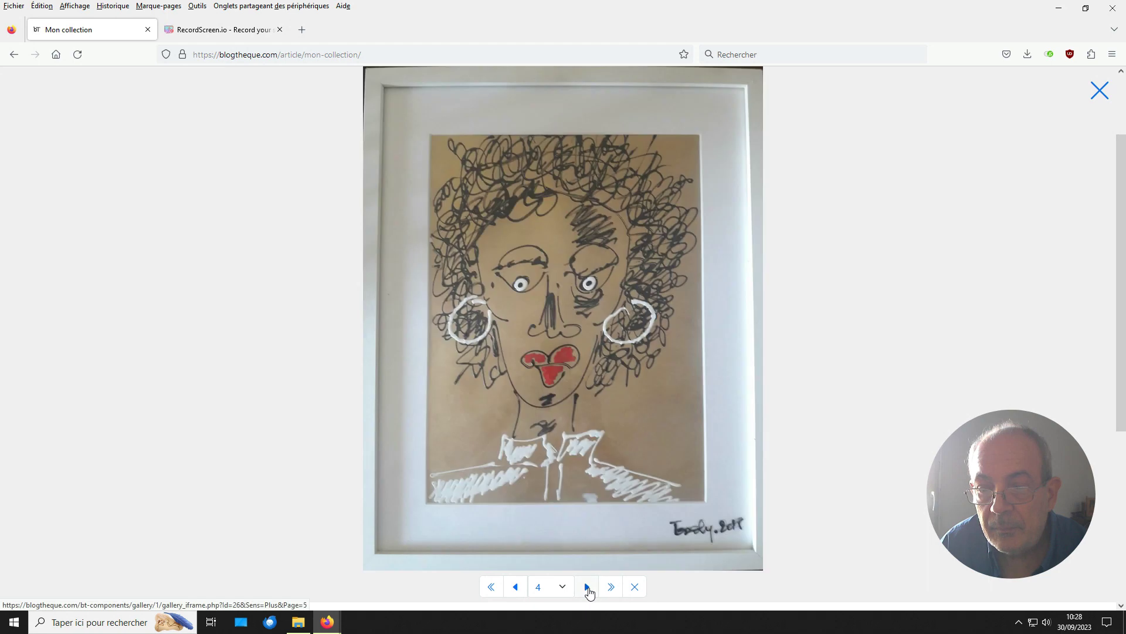
left_click(587, 586)
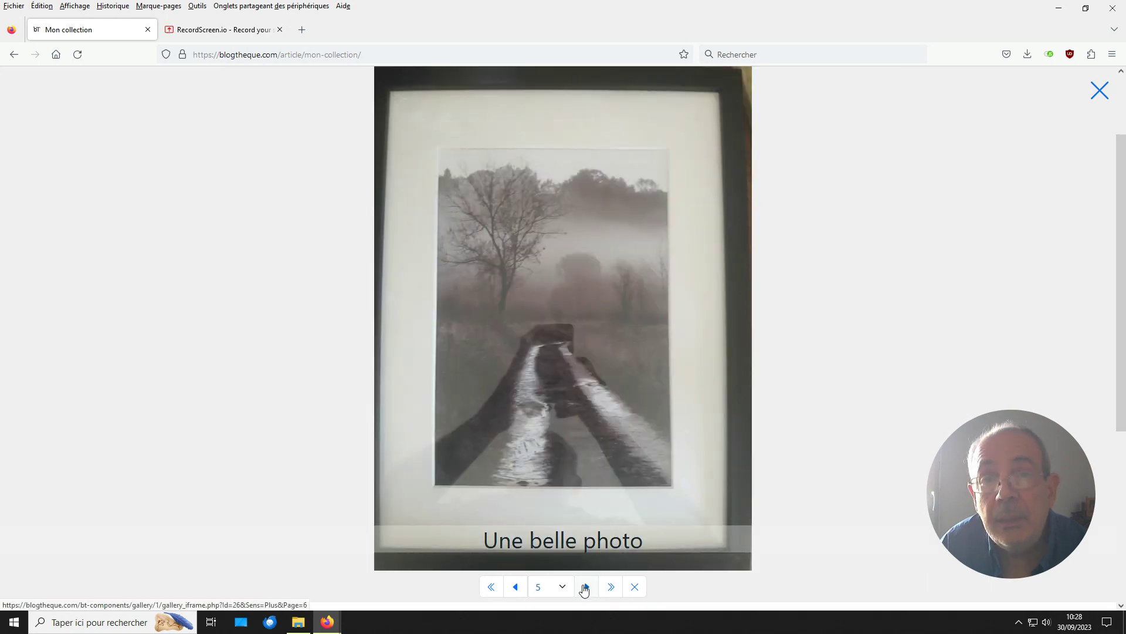
left_click(546, 401)
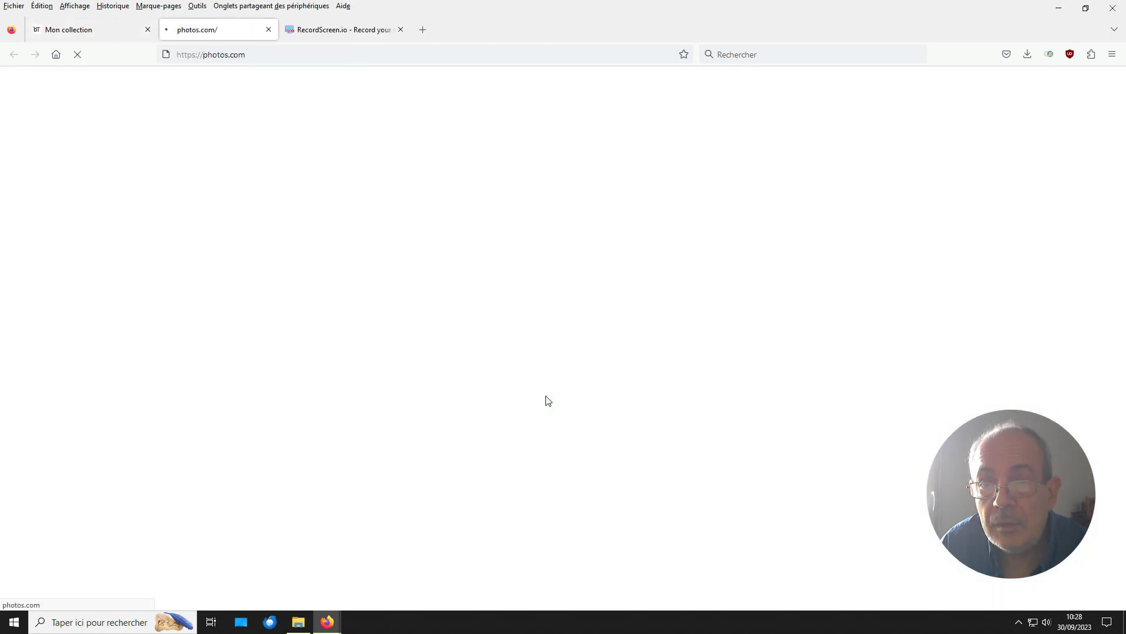
scroll(585, 433, "down", 15)
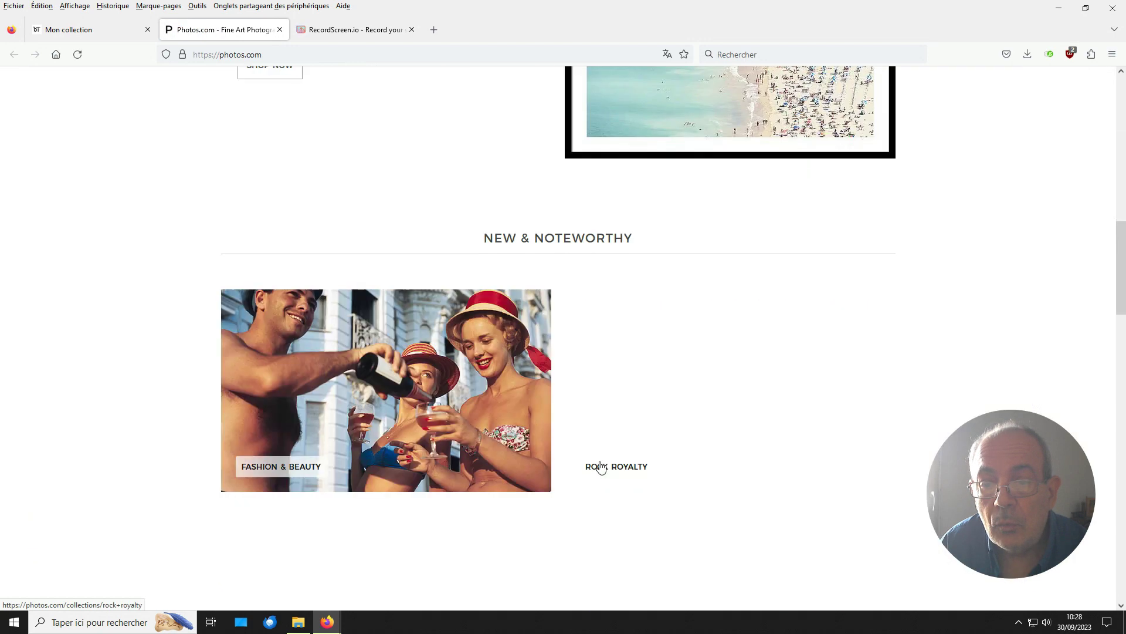
key("ctrl+w")
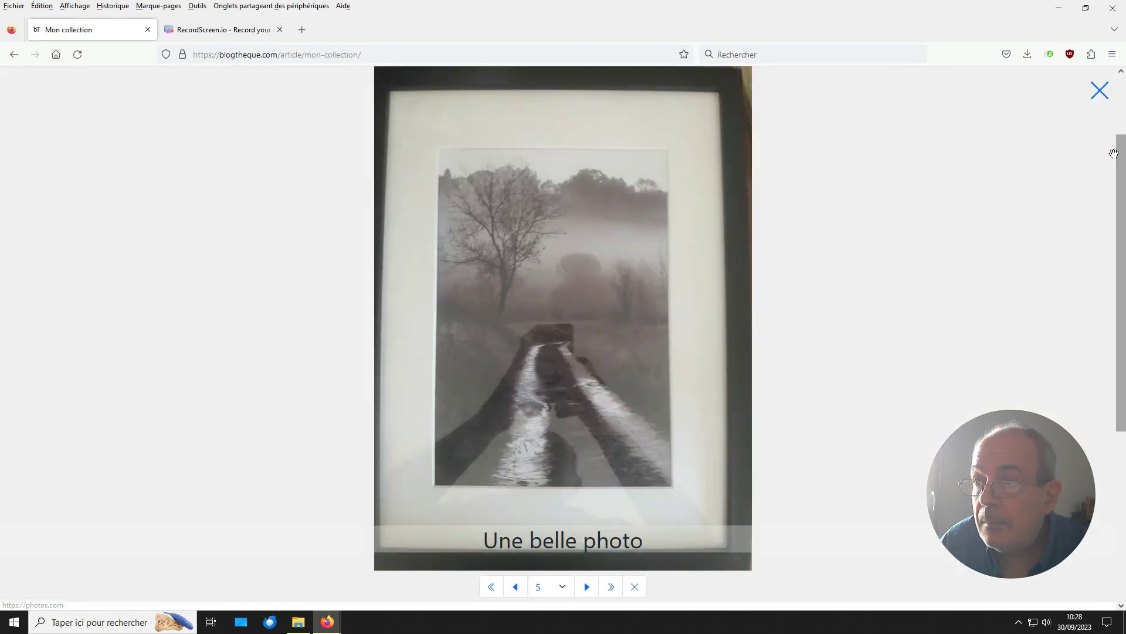
Leave the gallery and view the older "Ma collection" article from the Tutoriels category listing.
left_click(1101, 95)
left_click(333, 134)
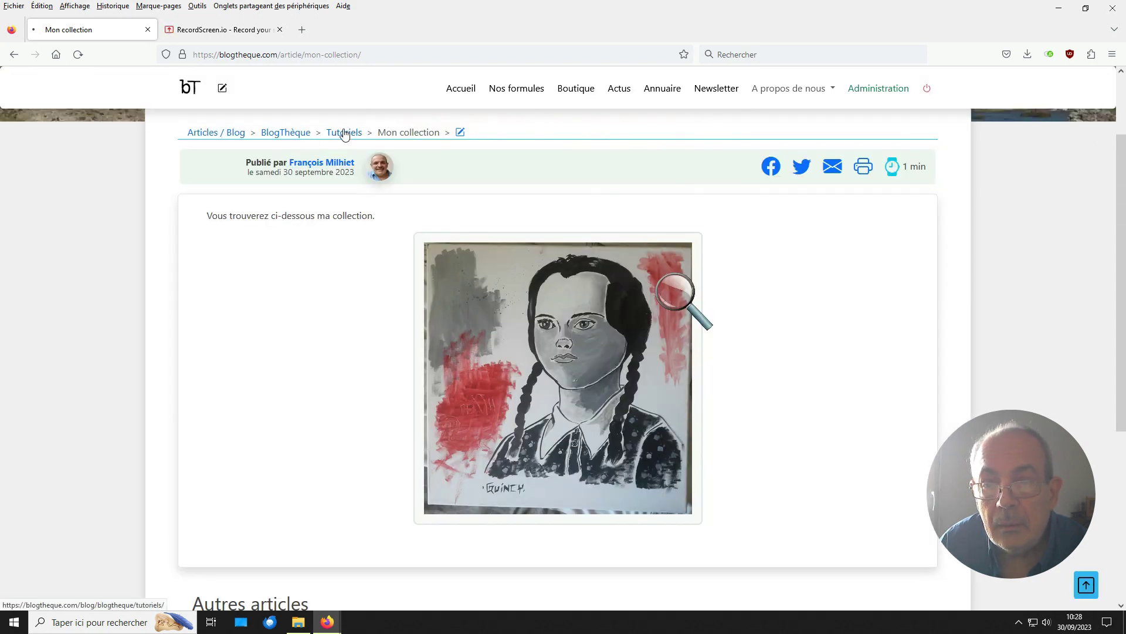
scroll(507, 340, "down", 3)
scroll(509, 340, "down", 3)
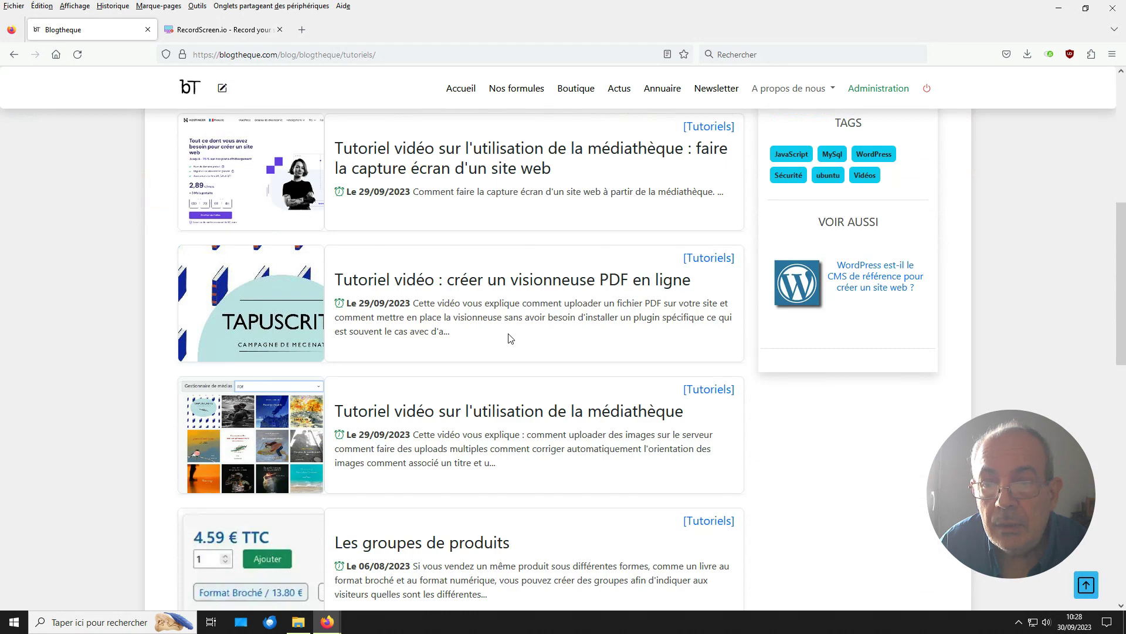
scroll(510, 338, "up", 6)
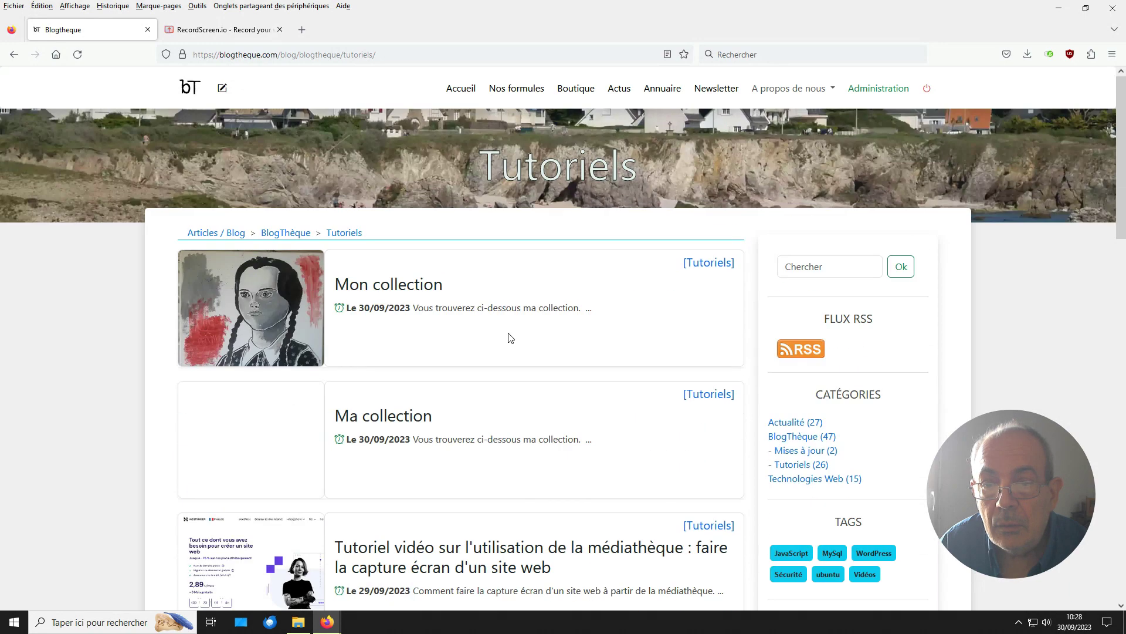
left_click(391, 417)
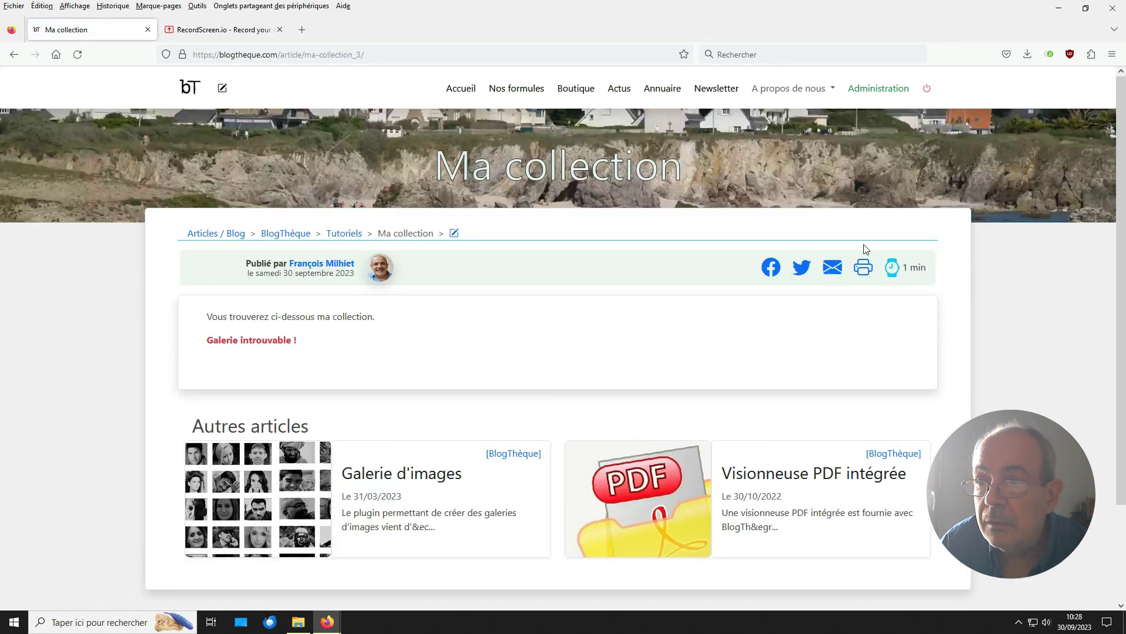
In the administration's list of all publications, start moving the older "Ma collection" article to the trash.
left_click(876, 92)
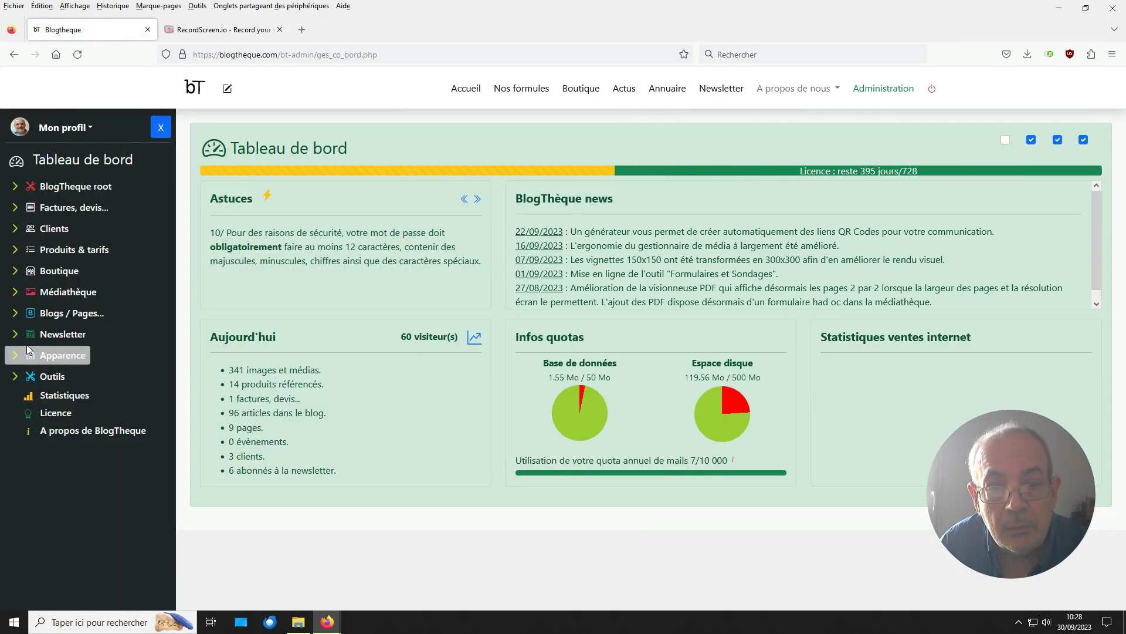
left_click(21, 316)
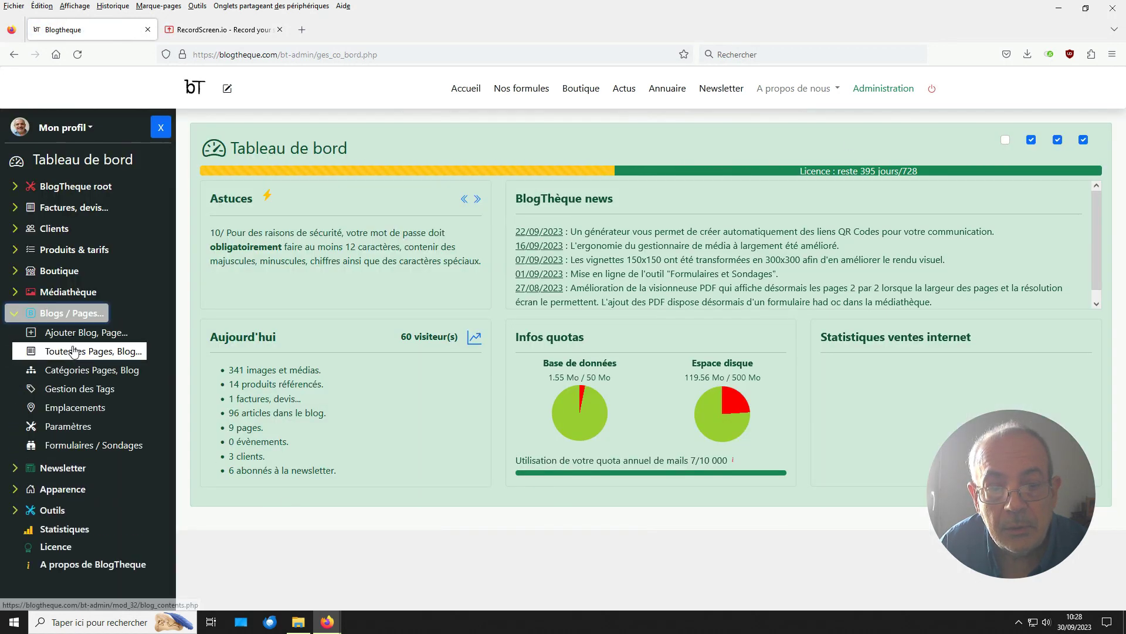
left_click(88, 350)
left_click(200, 272)
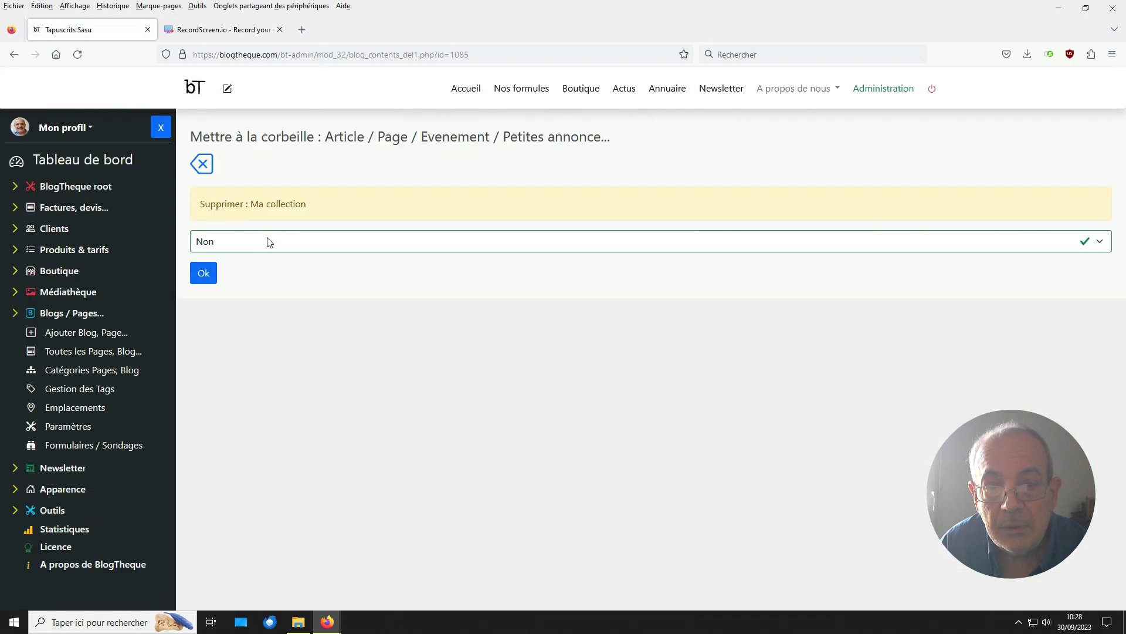